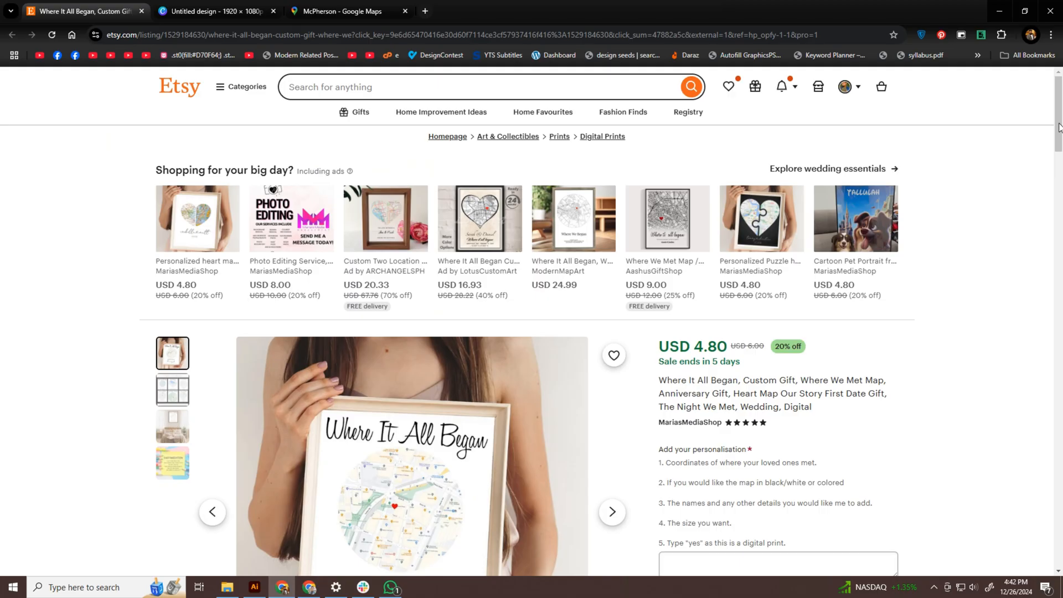
scroll(531, 332, "down", 3)
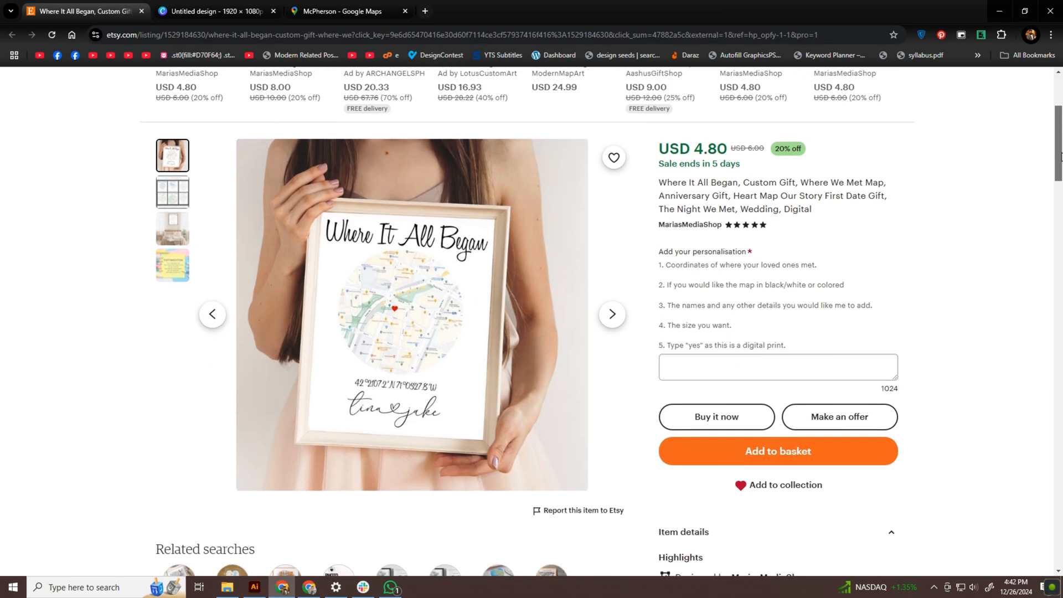
scroll(532, 332, "up", 5)
scroll(532, 332, "down", 8)
scroll(299, 392, "down", 1)
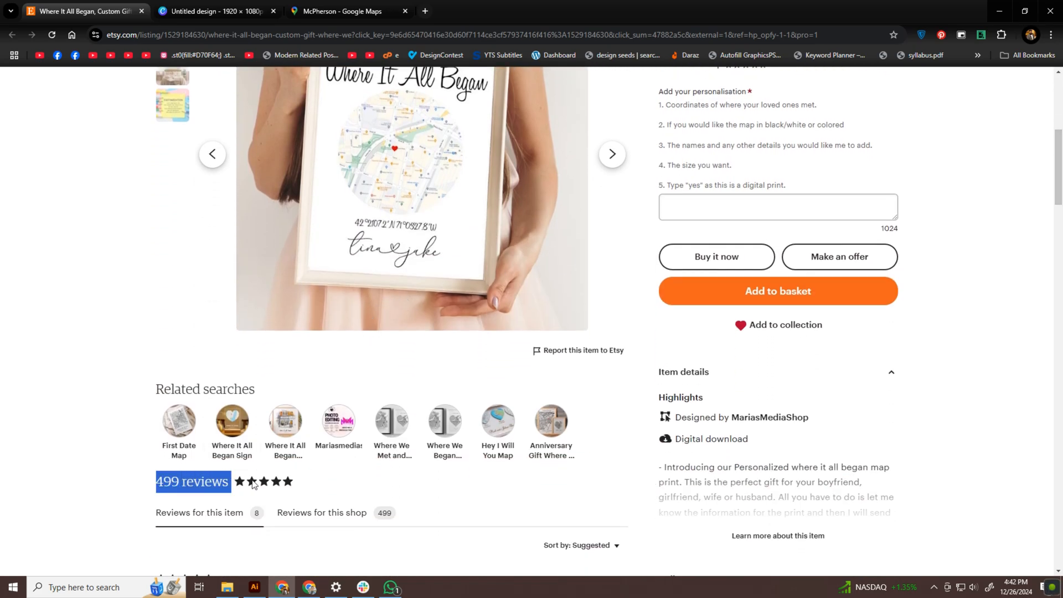
Switch to the McPherson Google Maps tab, zoom out, and begin a system search for Paint
left_click(304, 488)
left_click_drag(1056, 167, 1057, 253)
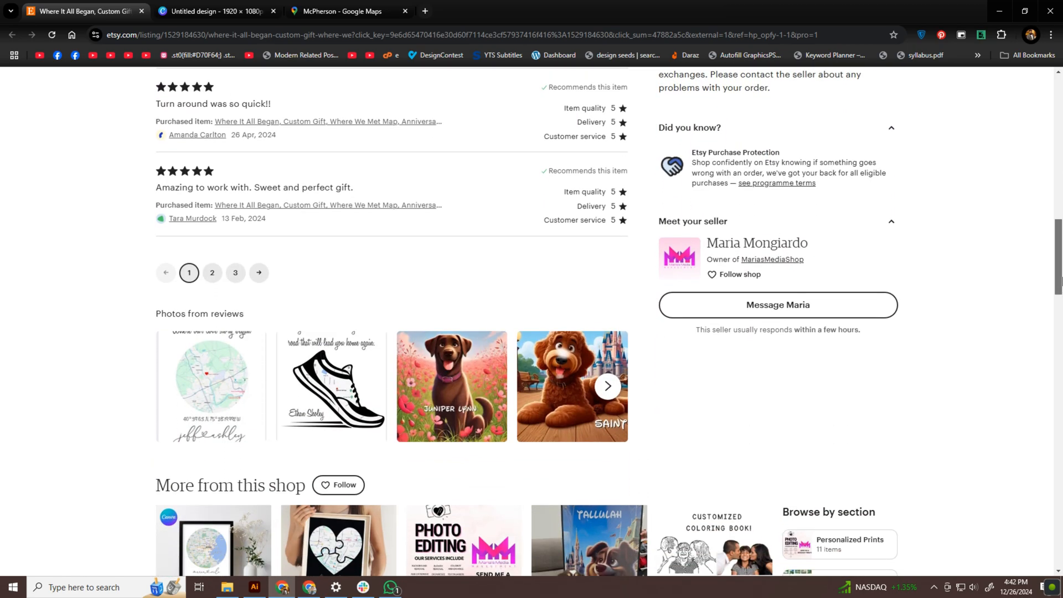
left_click_drag(1056, 253, 1057, 109)
scroll(532, 332, "down", 2)
left_click(342, 11)
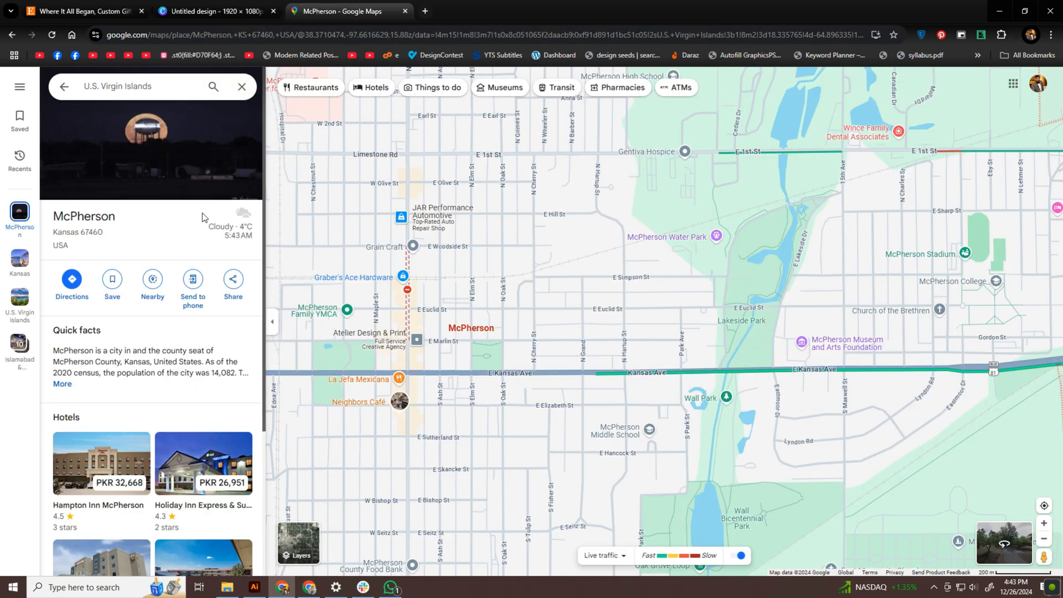
scroll(500, 268, "down", 1)
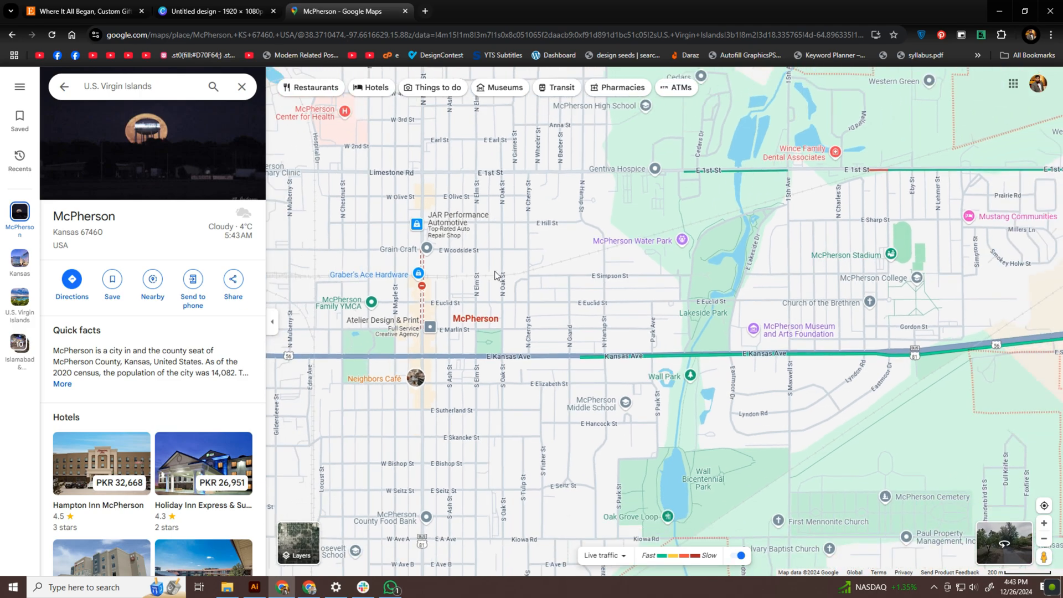
scroll(541, 282, "down", 1)
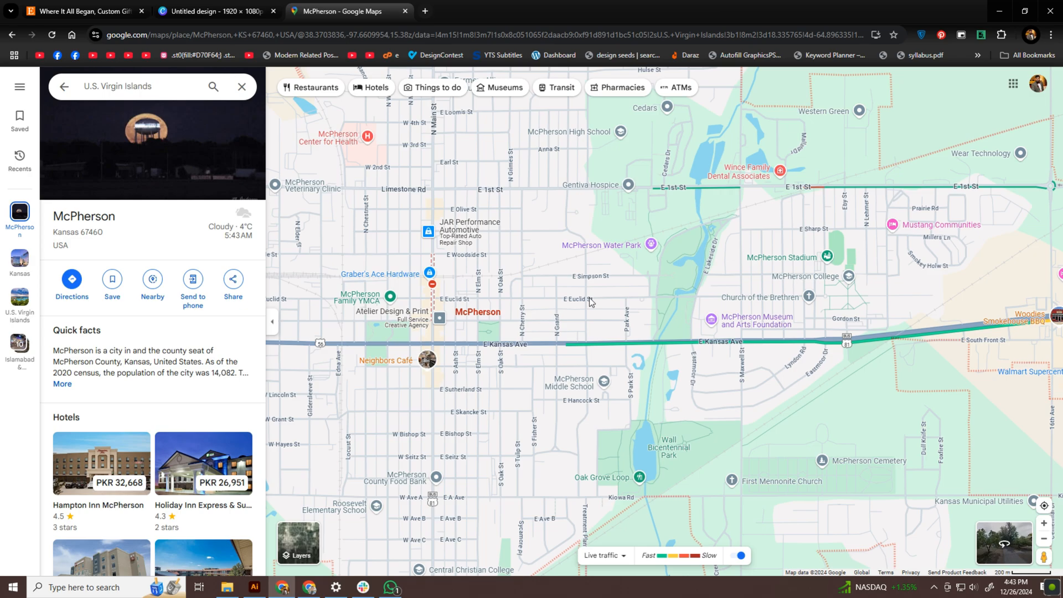
key("super")
type("pai")
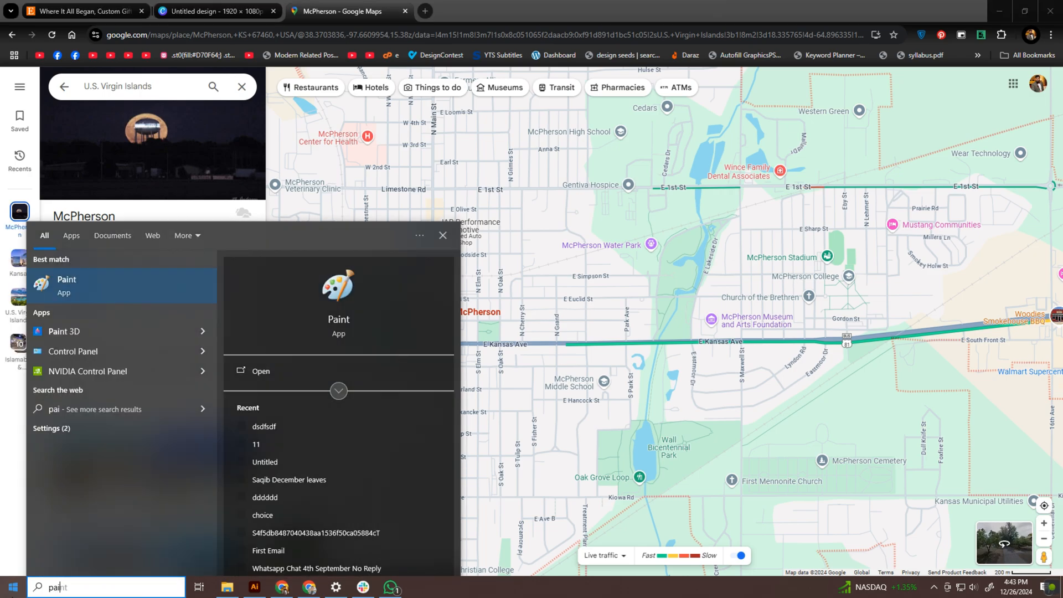
Launch Paint, paste the map screenshot and cut out the McPherson map region
key("Return")
key("ctrl+v")
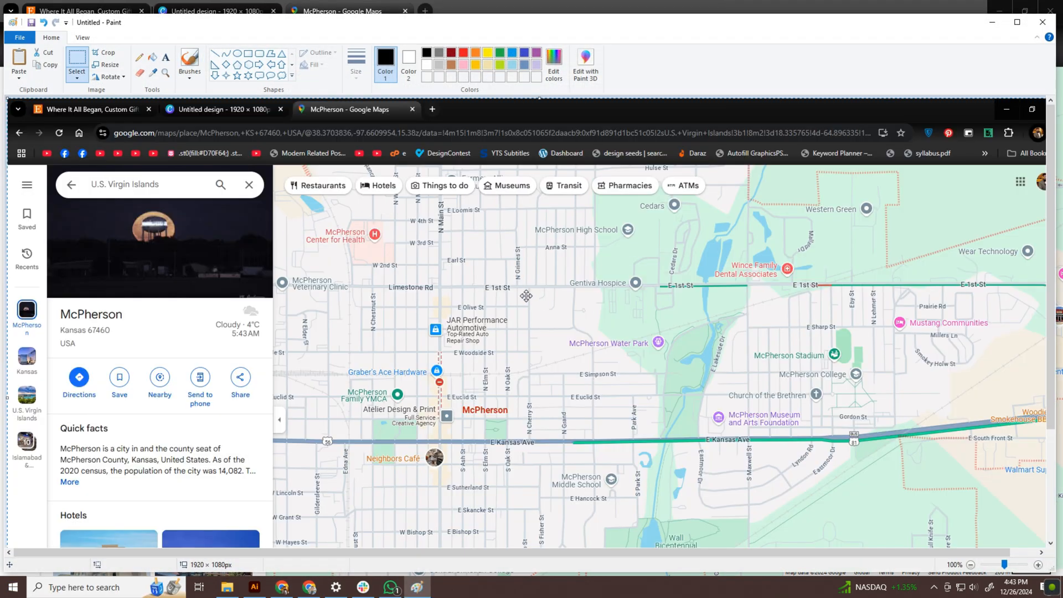
scroll(526, 296, "down", 1)
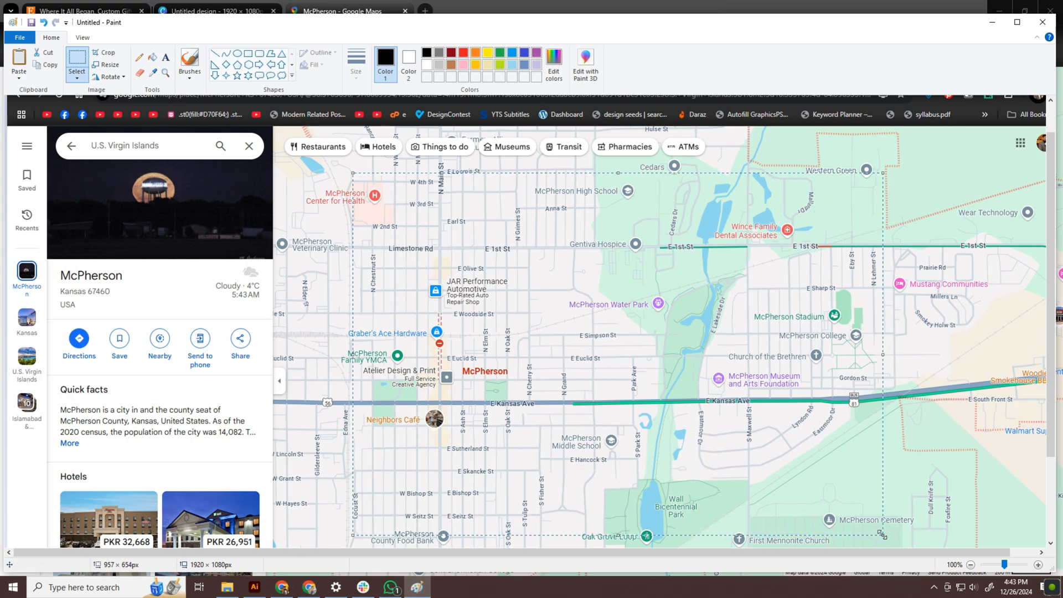
key("ctrl+x")
Create a new A4 design and paste the cut map image centred near the top of the page
left_click(1048, 7)
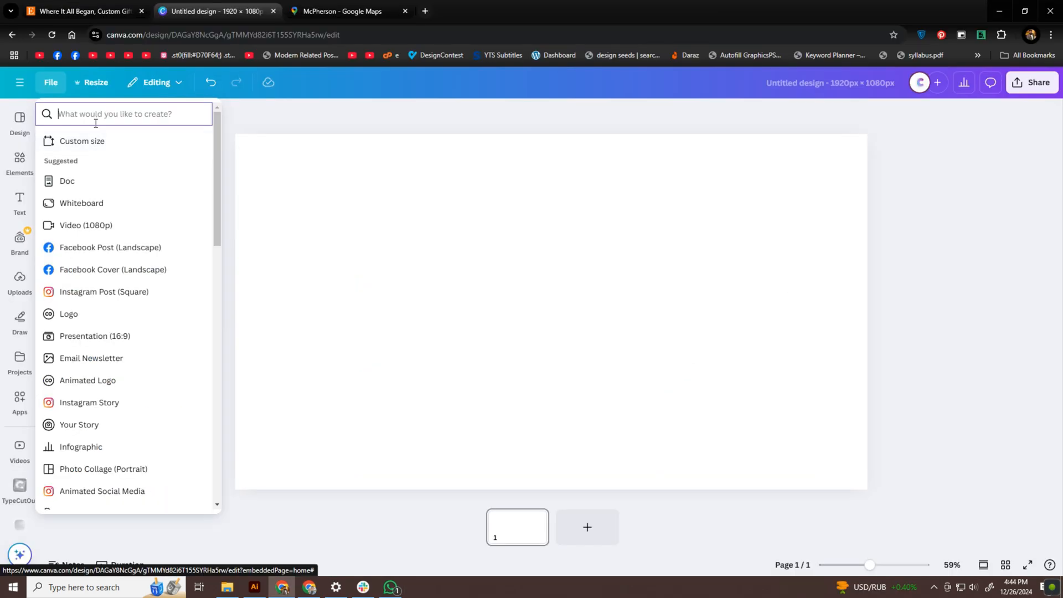
type("a4")
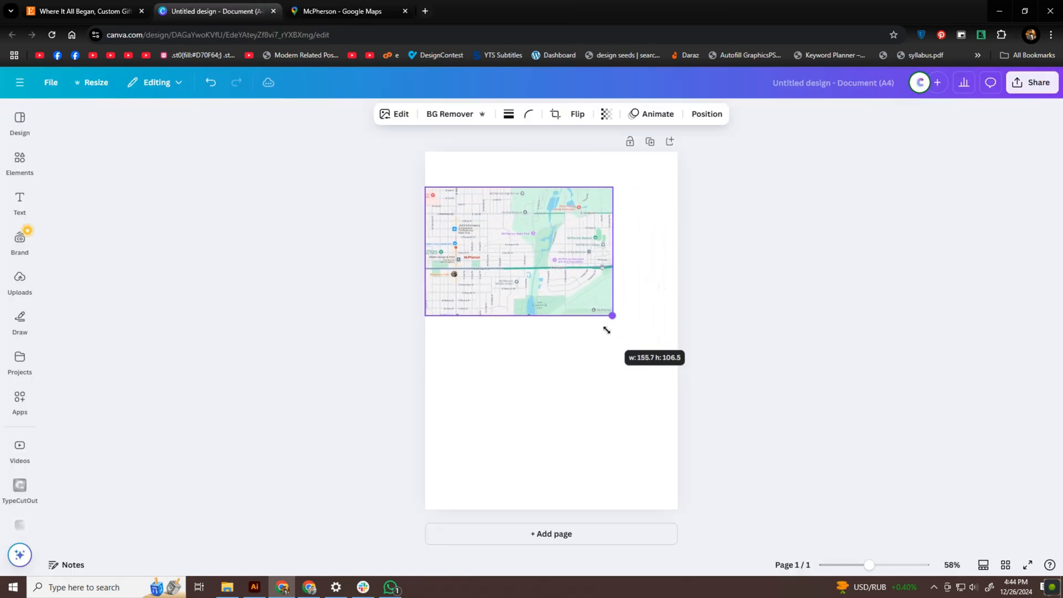
mouse_move(573, 276)
left_mouse_down()
mouse_move(607, 324)
mouse_move(604, 253)
left_mouse_up()
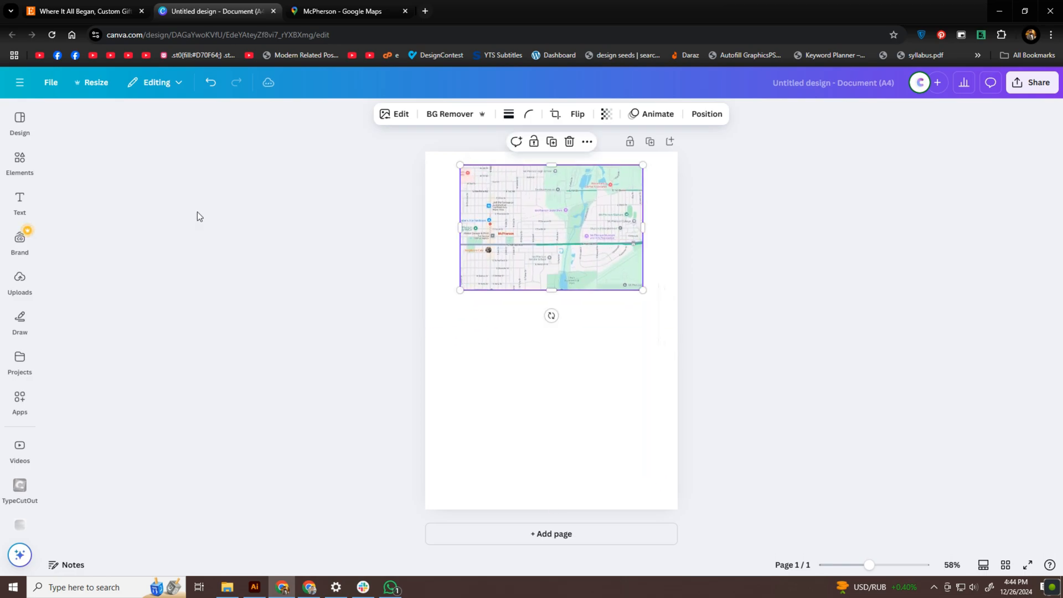
left_click(20, 163)
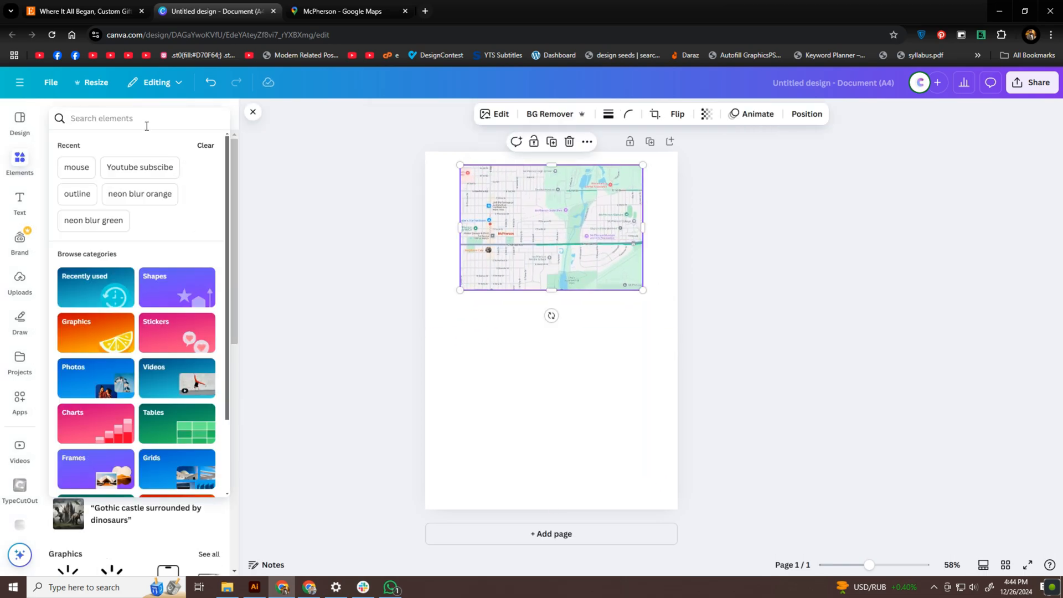
type("round")
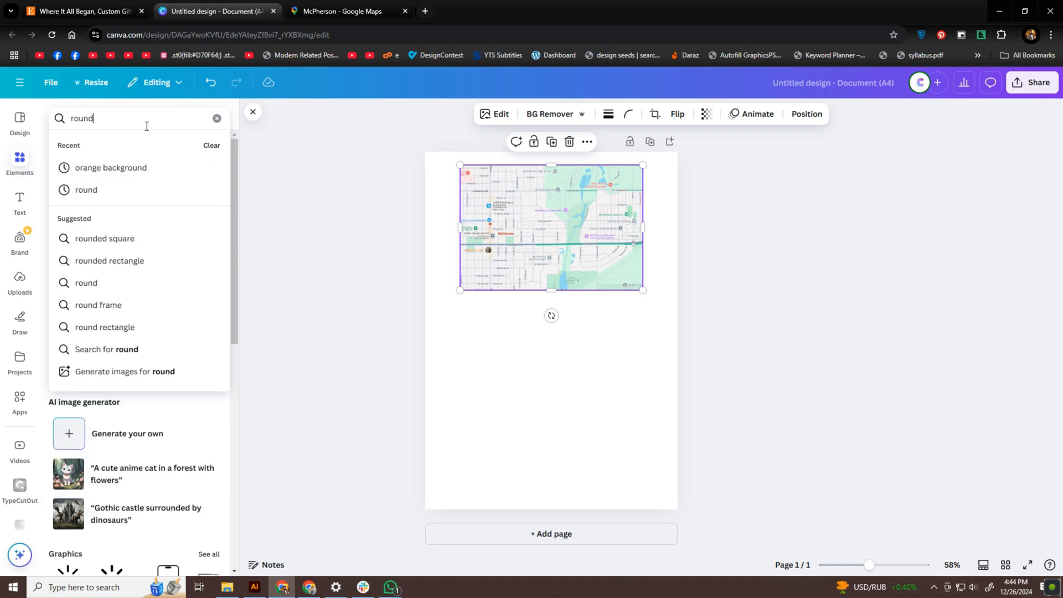
Search Elements for 'round' frames and add the gold-ringed round frame
key("Return")
left_click(128, 145)
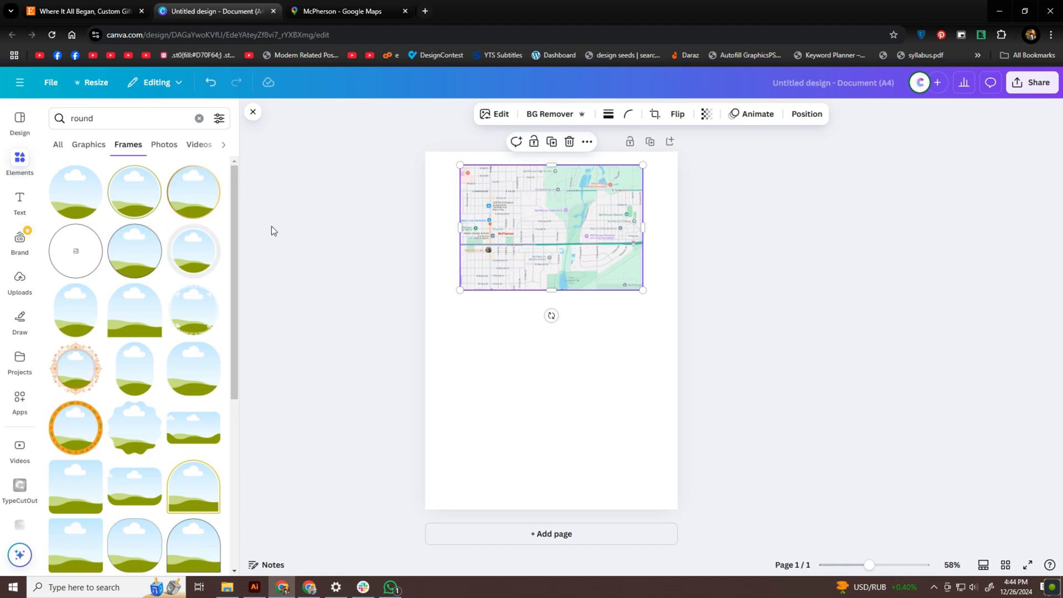
left_click(193, 192)
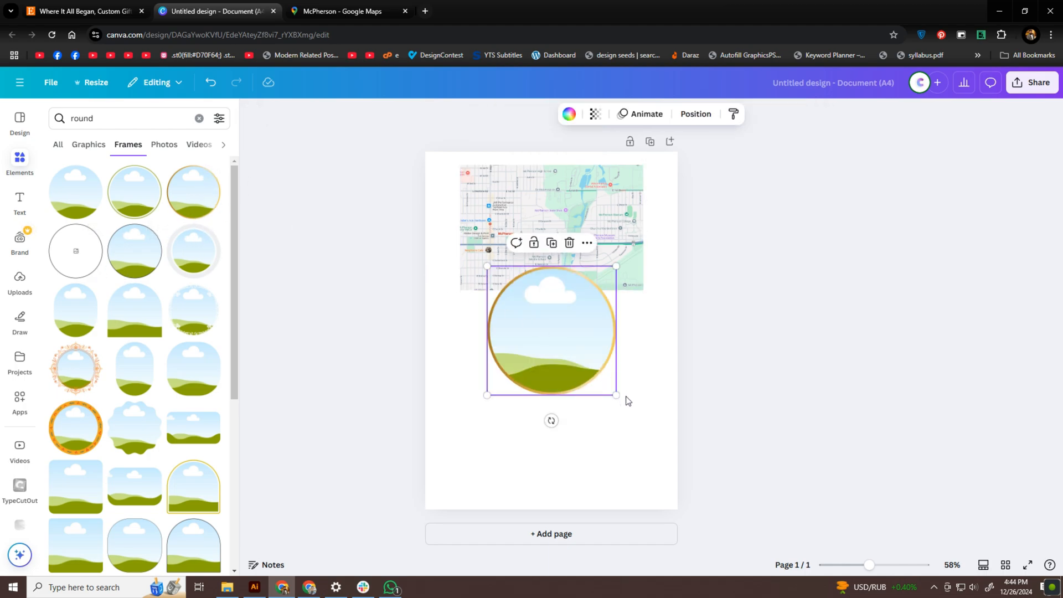
Enlarge the round frame, move it over the map and drop the map inside it
left_click_drag(616, 393, 663, 441)
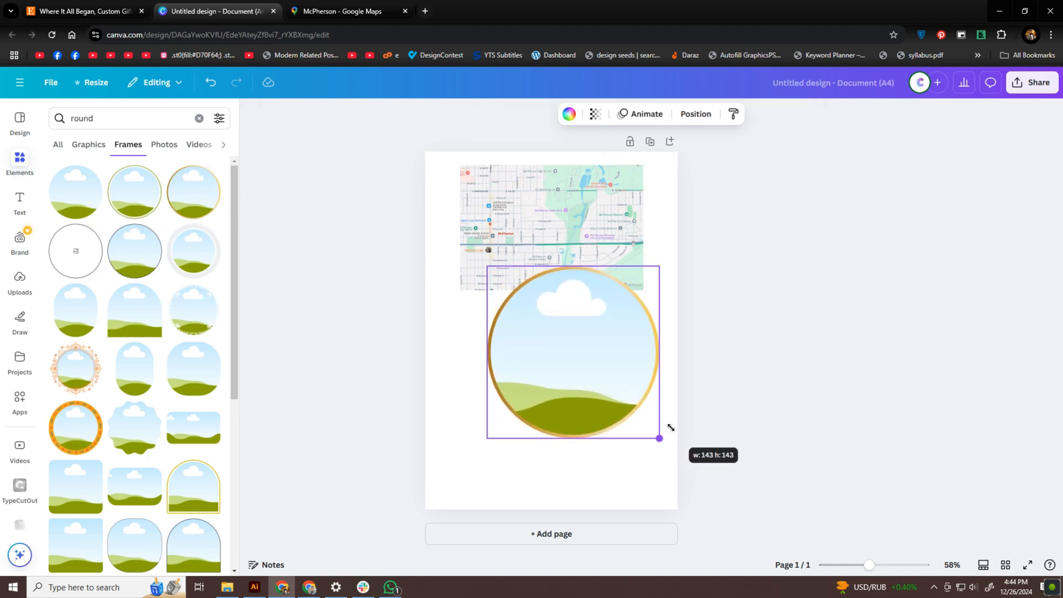
left_click_drag(597, 407, 571, 360)
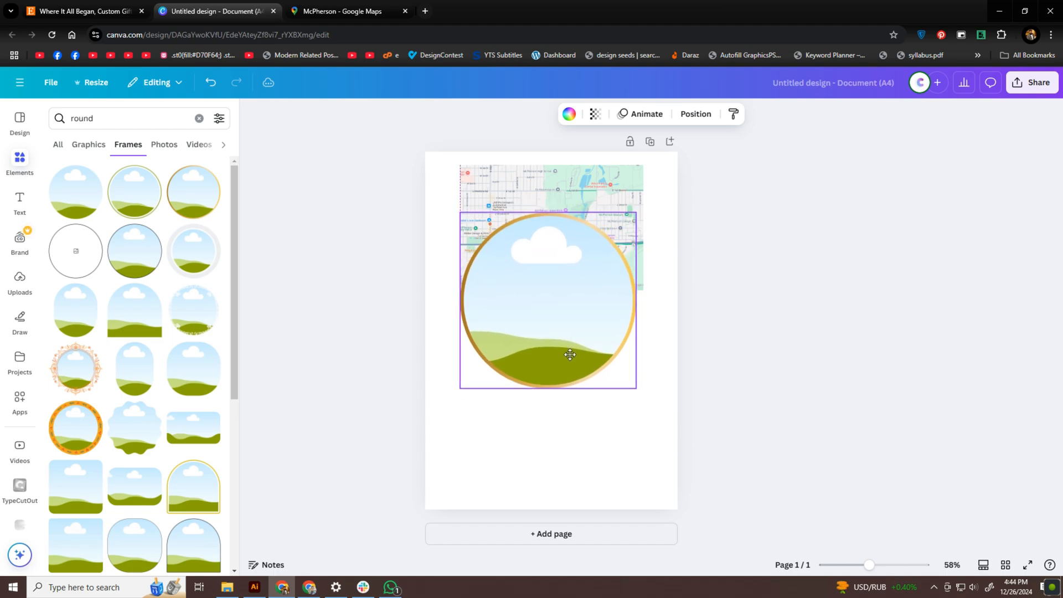
left_click_drag(548, 186, 552, 347)
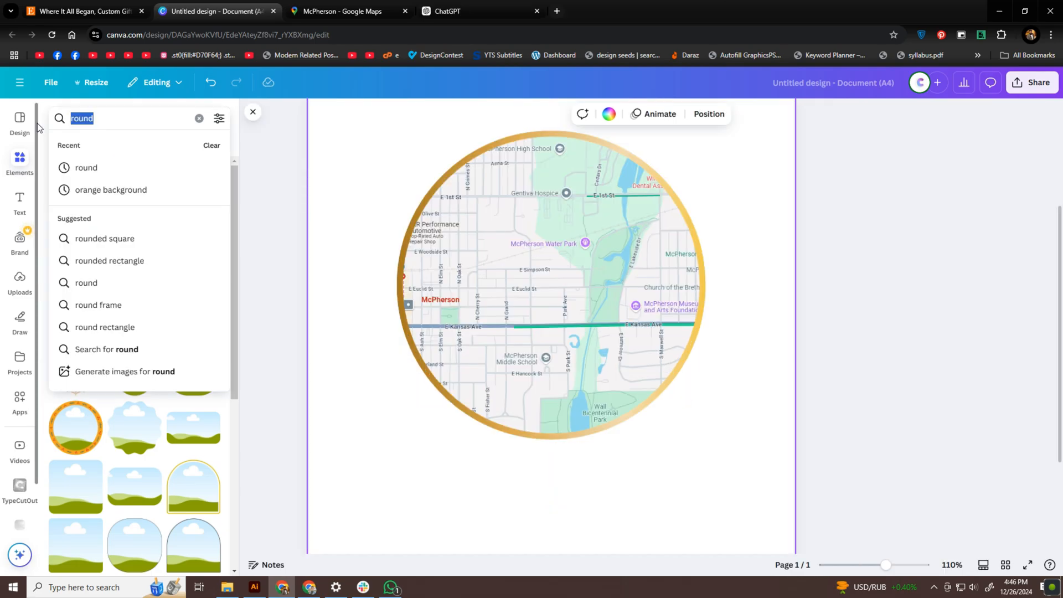
Search Elements for 'heart' graphics and add the red heart
key("Return")
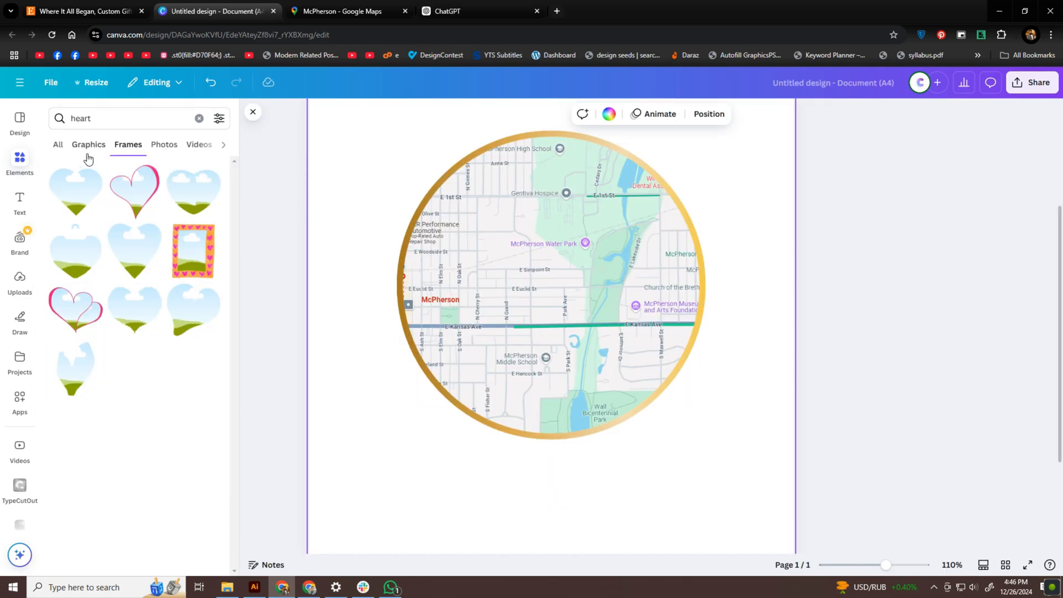
left_click(88, 144)
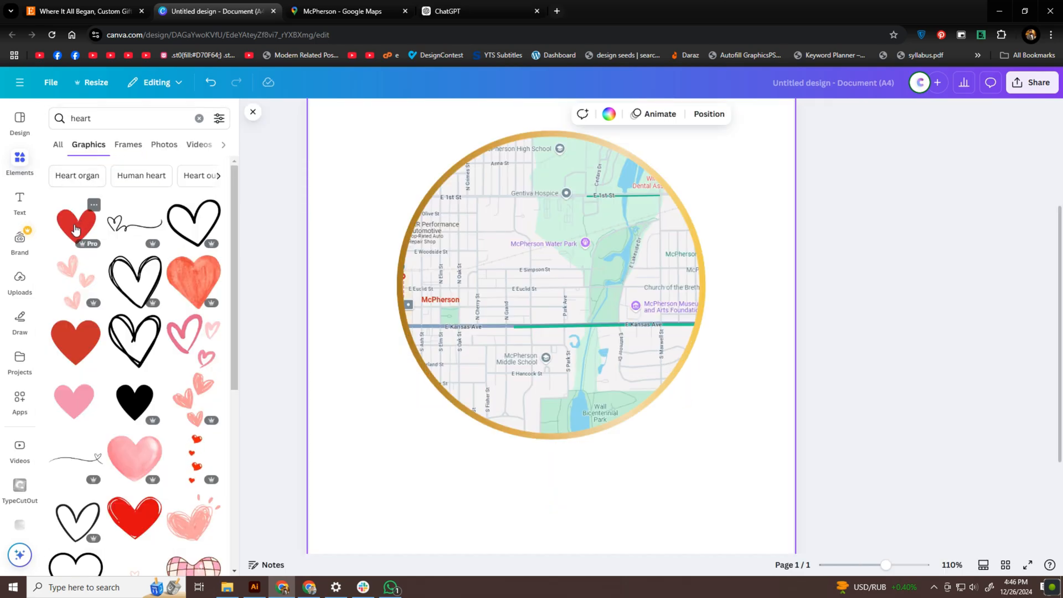
left_click(86, 342)
Shrink the heart to a small marker and place it on the framed map
mouse_move(647, 400)
left_mouse_down()
mouse_move(476, 247)
mouse_move(531, 299)
mouse_move(591, 289)
left_mouse_up()
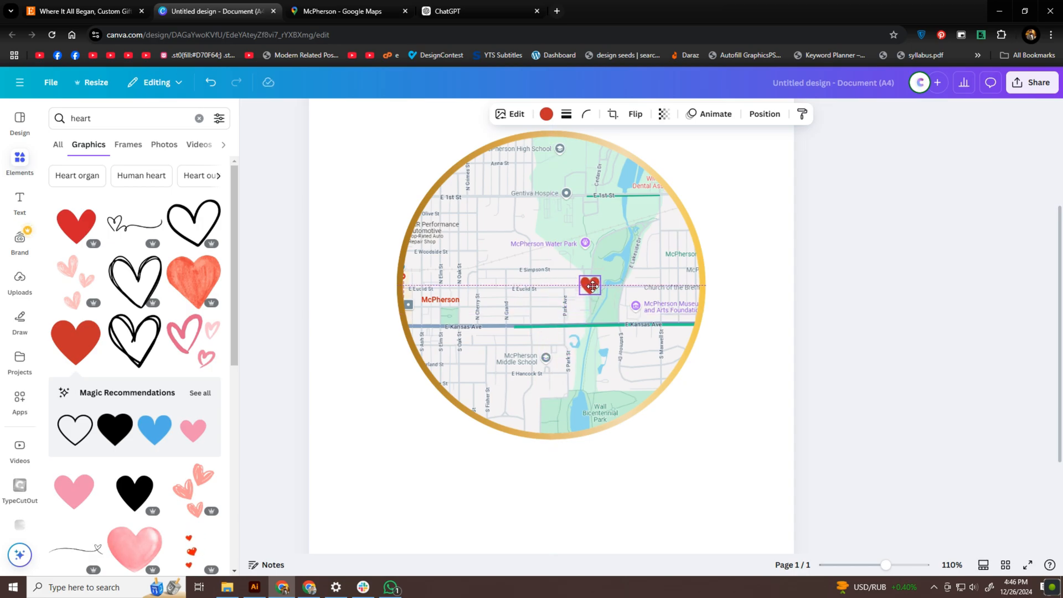
left_click_drag(592, 286, 593, 285)
left_click(702, 486)
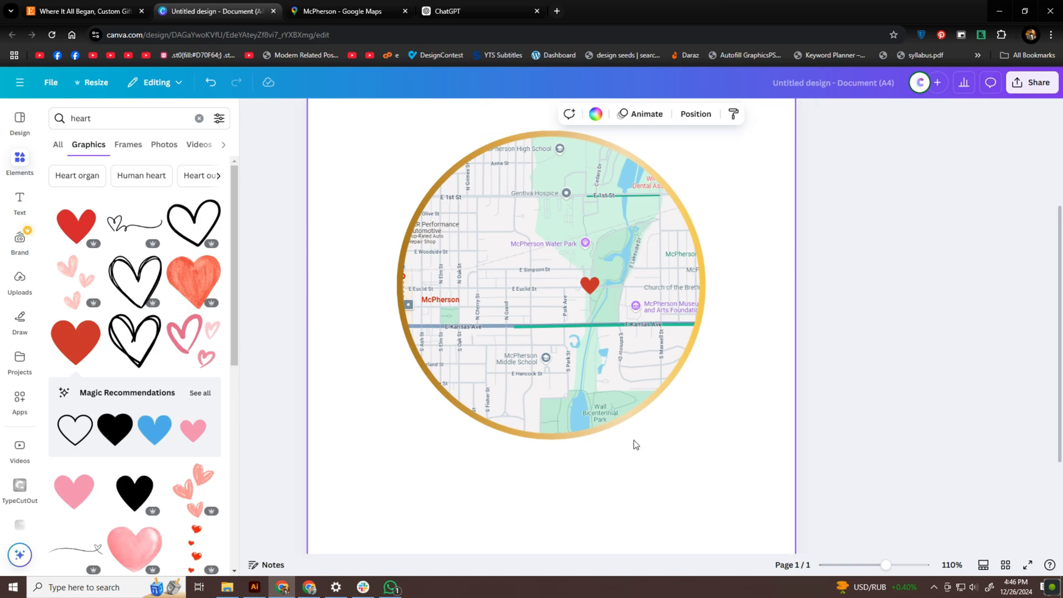
scroll(448, 349, "down", 4)
scroll(441, 353, "down", 3)
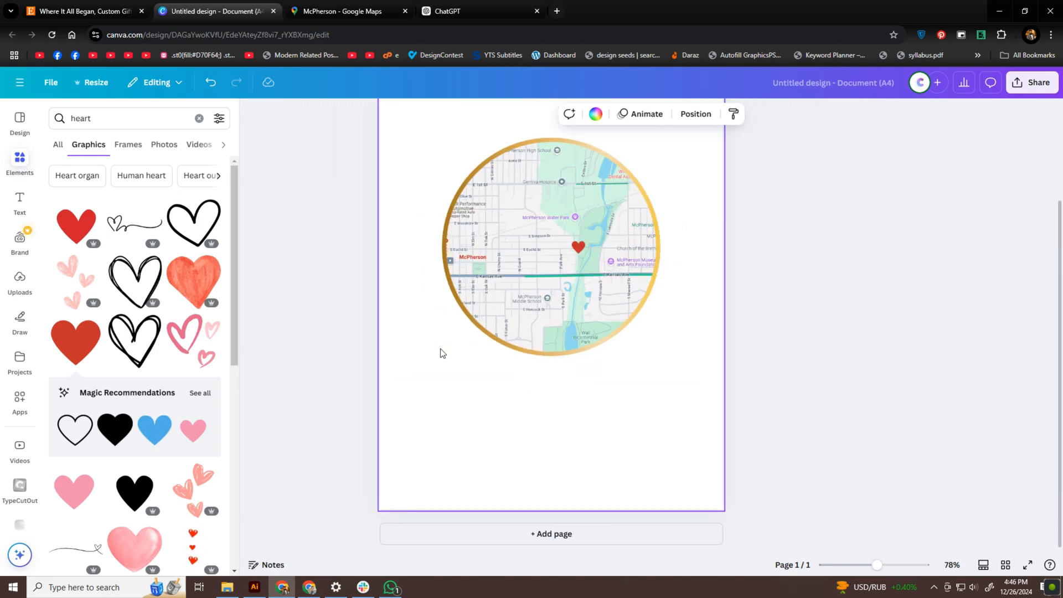
scroll(498, 332, "up", 2)
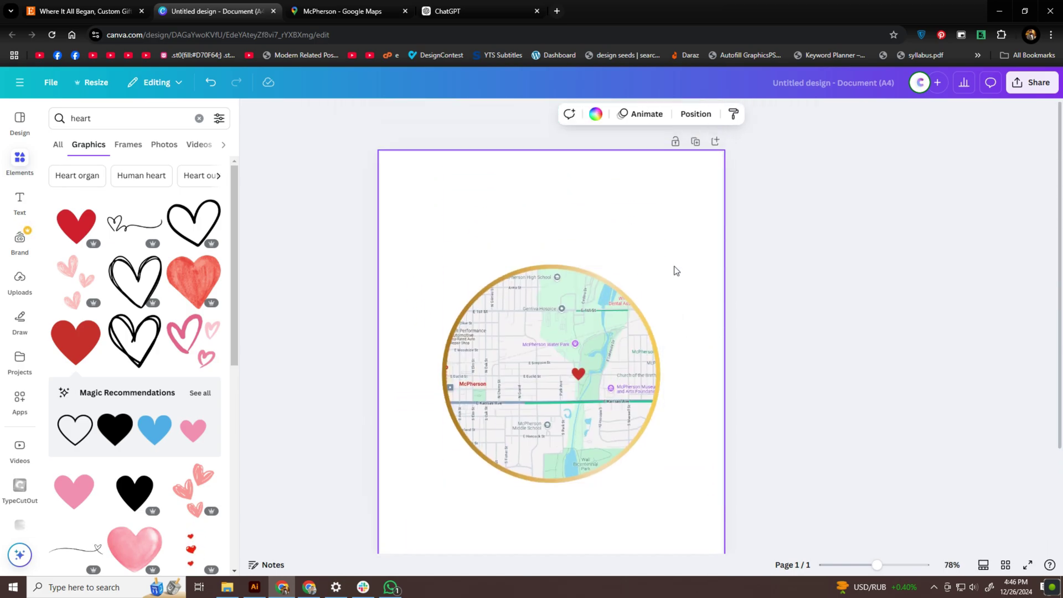
Add a 'Save the Date' heading in the Brittany script font
left_click(19, 201)
left_click(105, 283)
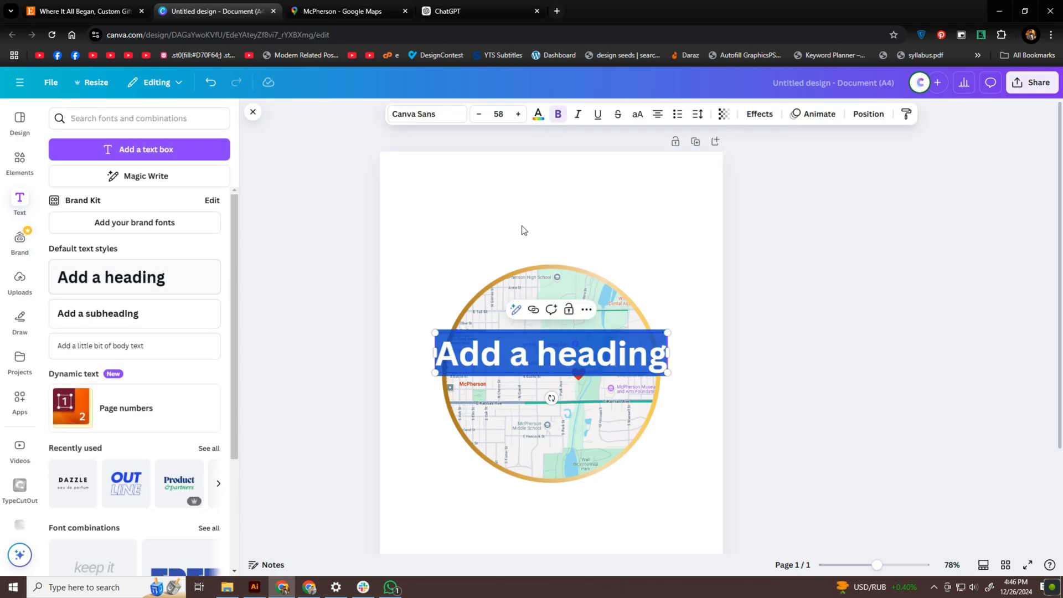
type("Save t")
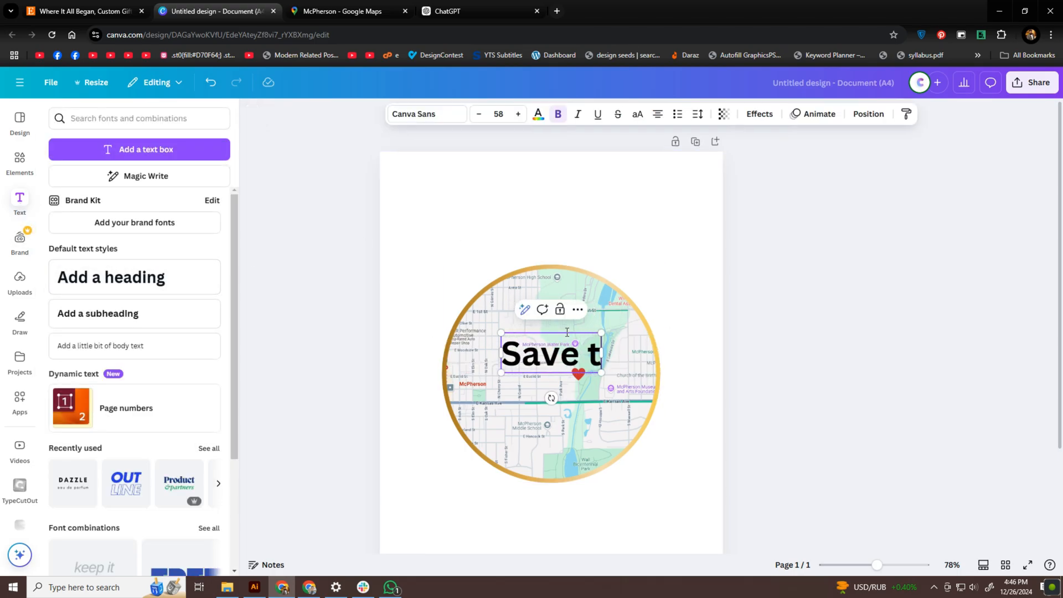
type("he Date")
scroll(114, 373, "down", 5)
scroll(115, 415, "down", 2)
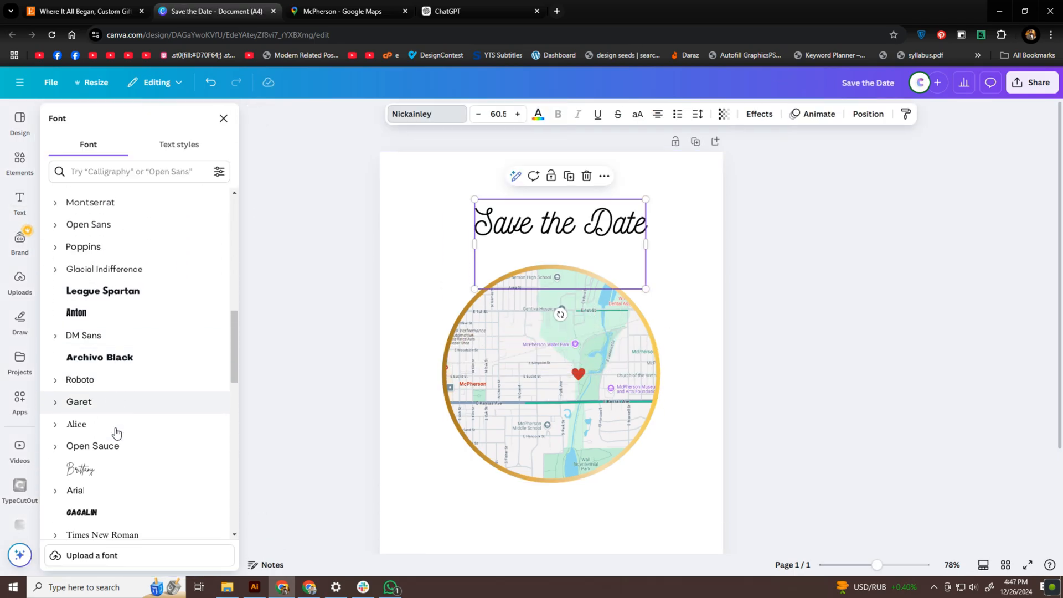
left_click(80, 467)
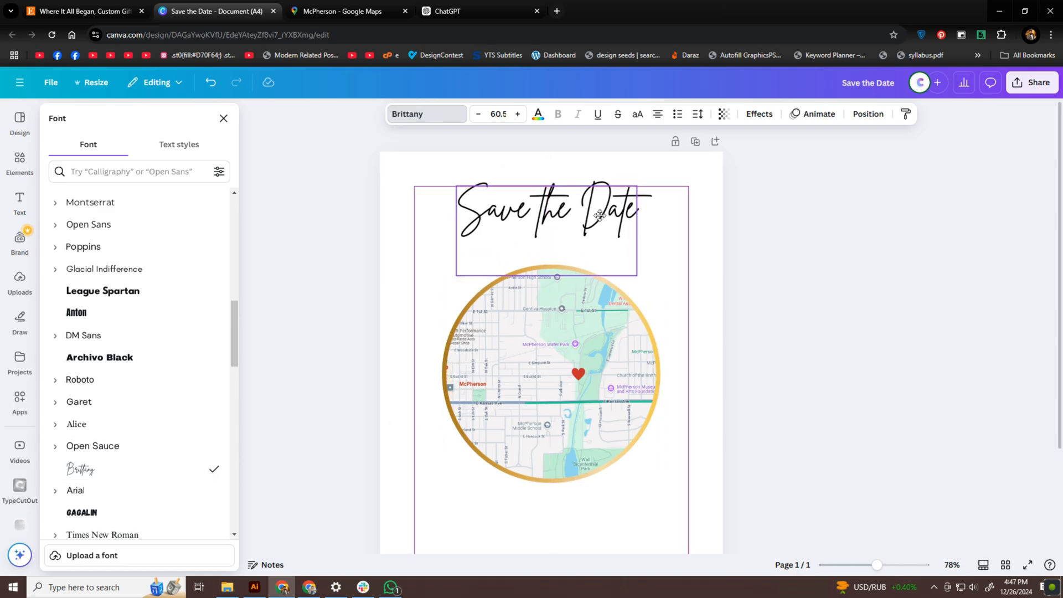
Enlarge the heading and centre it above the map
left_click_drag(569, 222, 553, 210)
left_click_drag(634, 276, 686, 301)
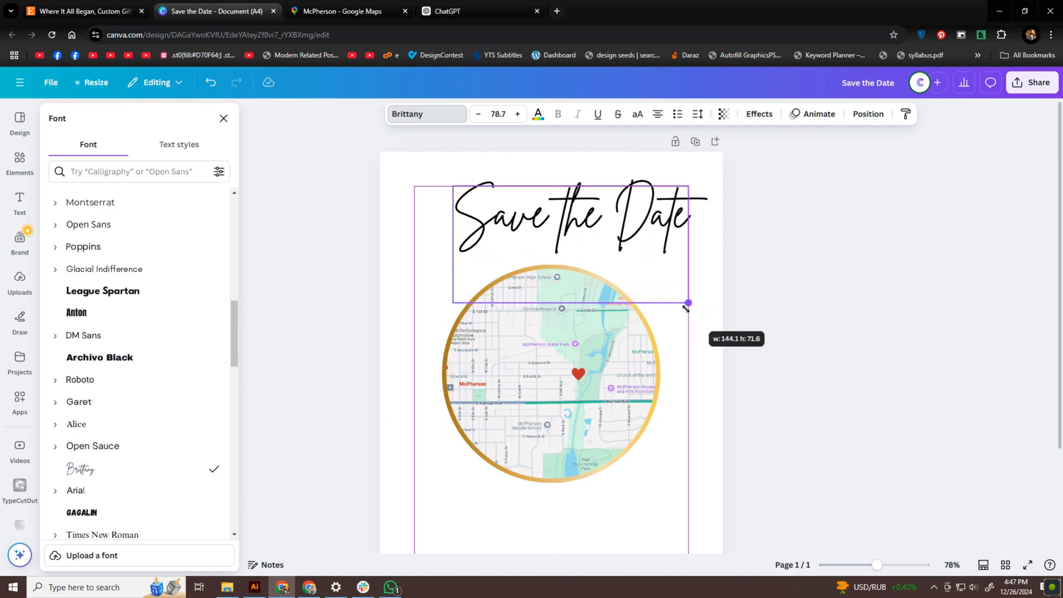
left_click_drag(648, 242, 630, 229)
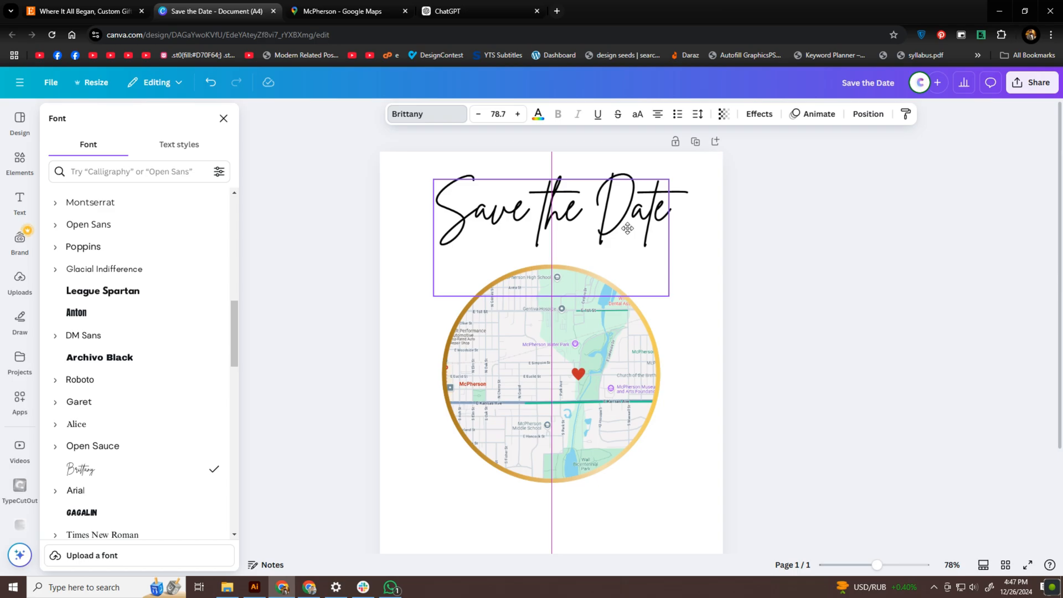
left_click_drag(627, 229, 628, 239)
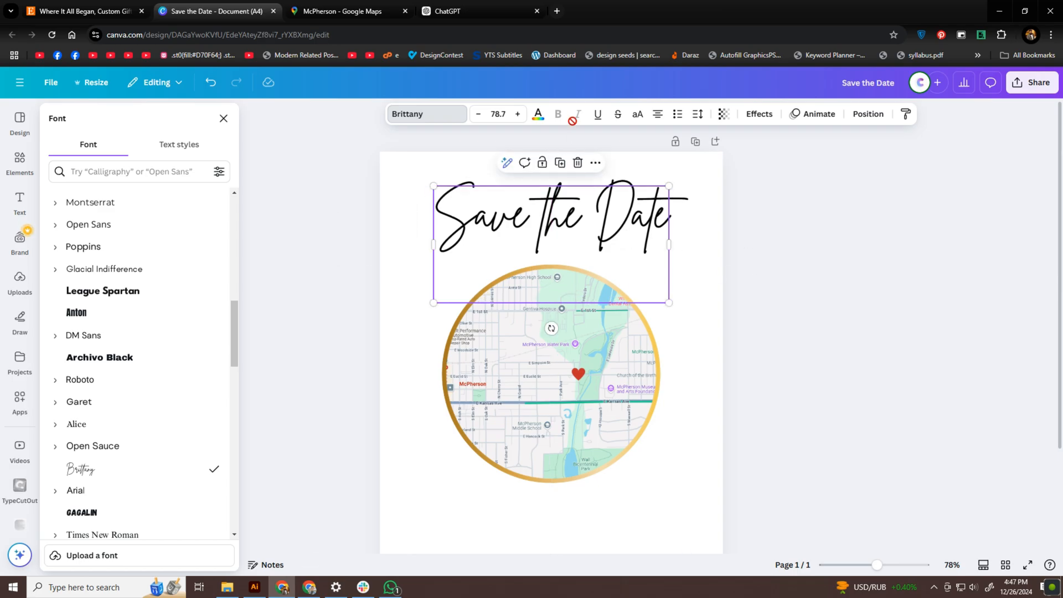
Colour the heading gold, settling on a lighter gold photo colour
left_click(539, 114)
left_click(123, 363)
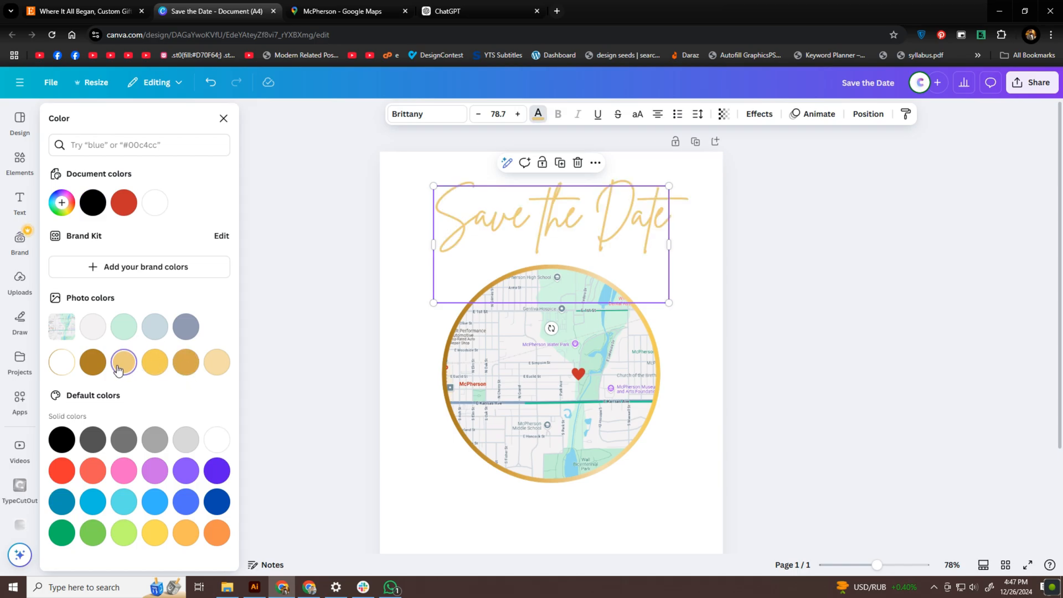
left_click(92, 362)
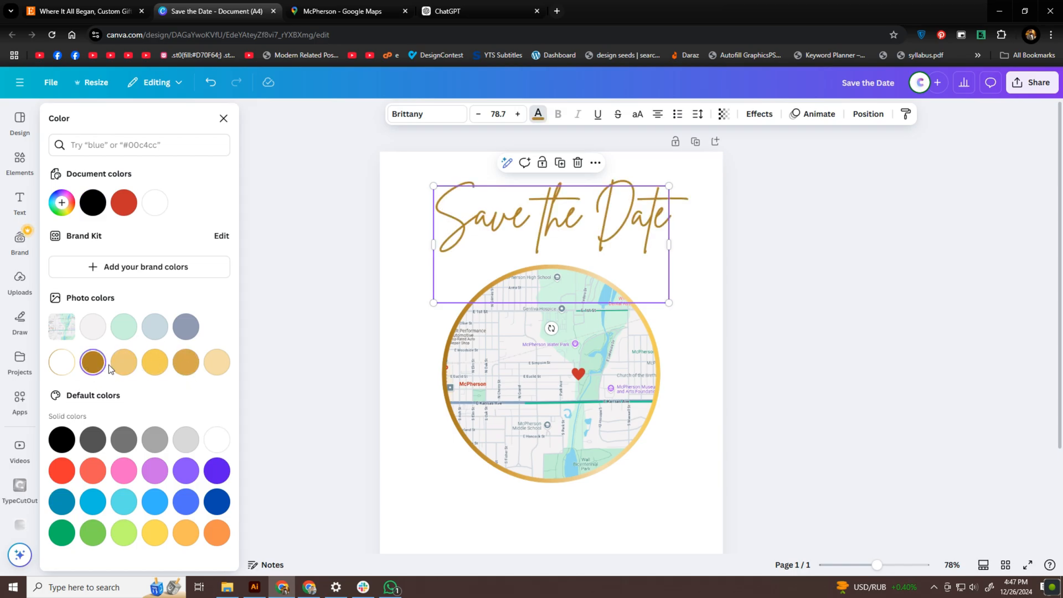
left_click(186, 362)
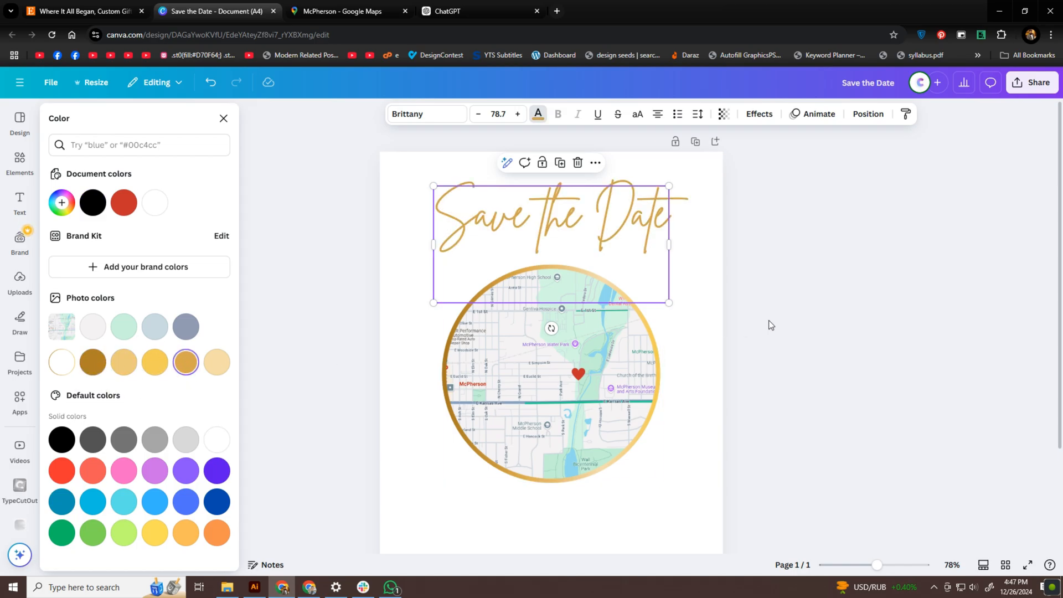
left_click(839, 320)
scroll(715, 357, "down", 3)
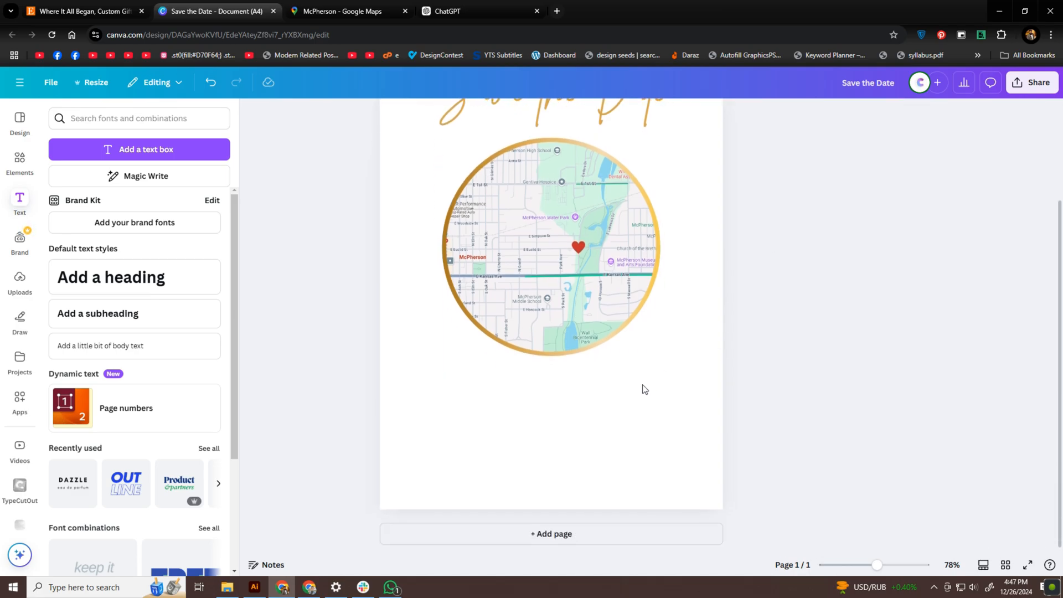
Add a text box reading '29TH OCTOBER 2022' below the map
left_click(553, 299)
left_click(668, 390)
scroll(581, 374, "down", 3)
type("29TH OCTOBER 2022")
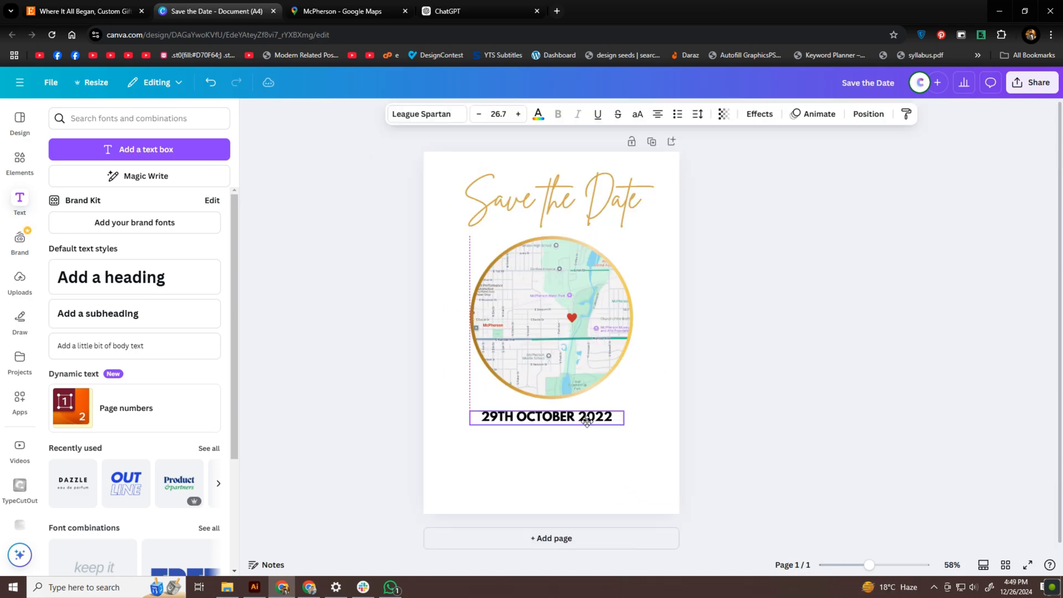
left_click(587, 415)
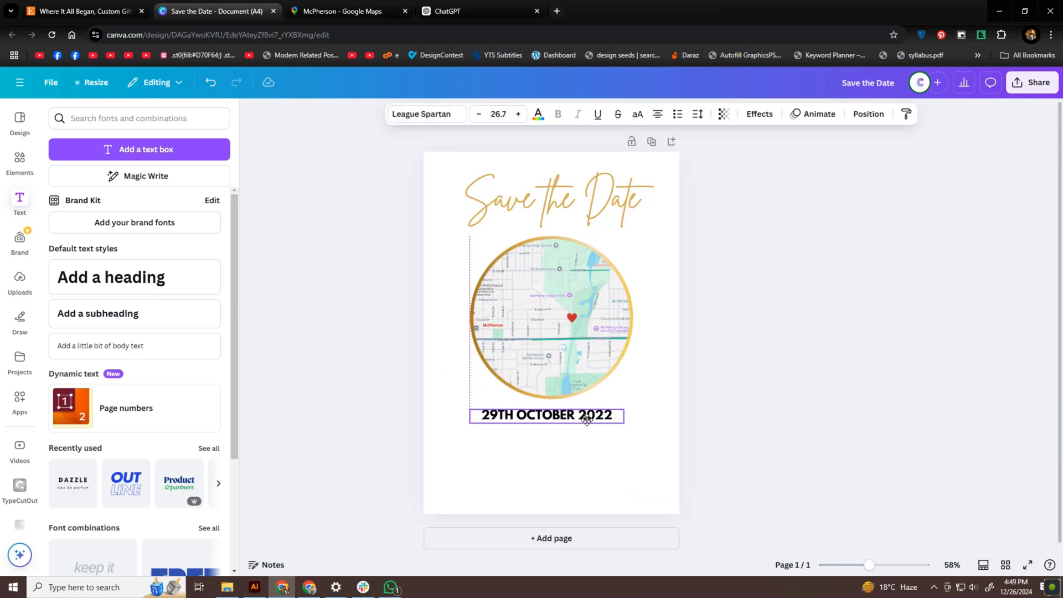
left_click(587, 419)
left_click(785, 413)
left_click(588, 420)
Colour the date a soft grey-blue photo colour
left_click(538, 114)
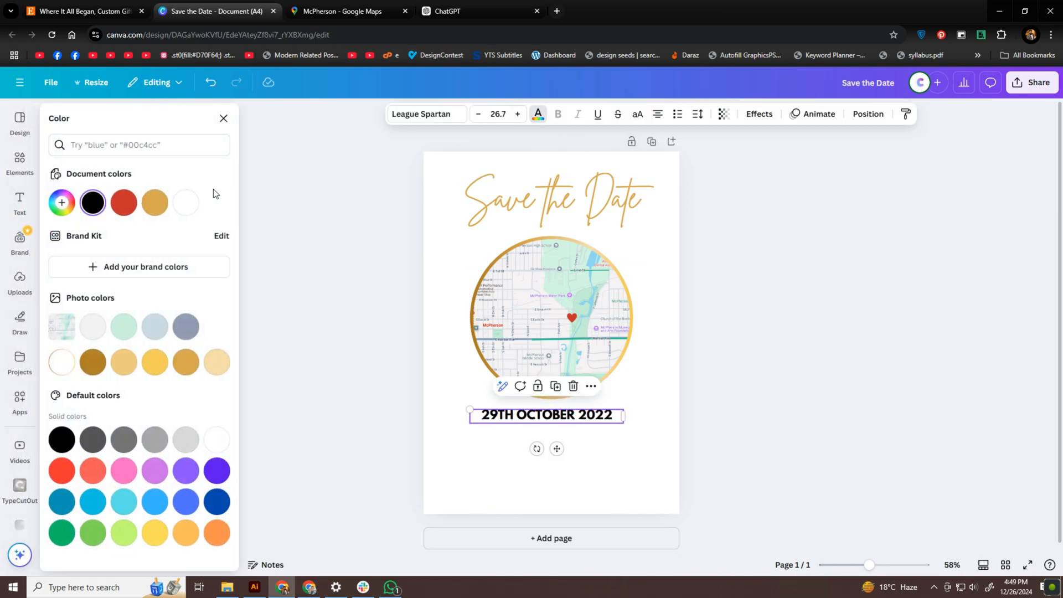
left_click(187, 327)
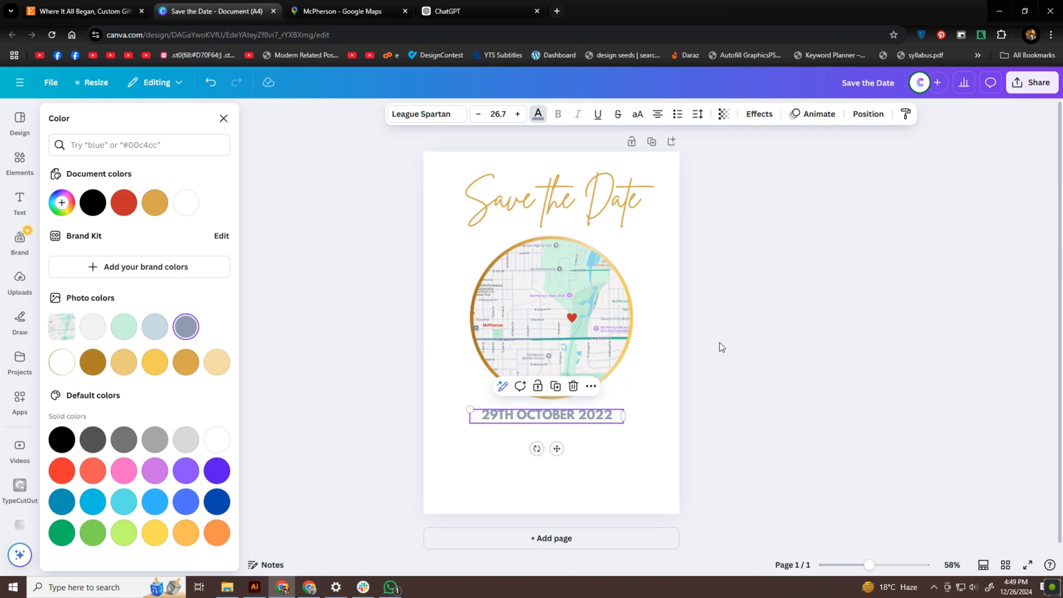
type("Louis a")
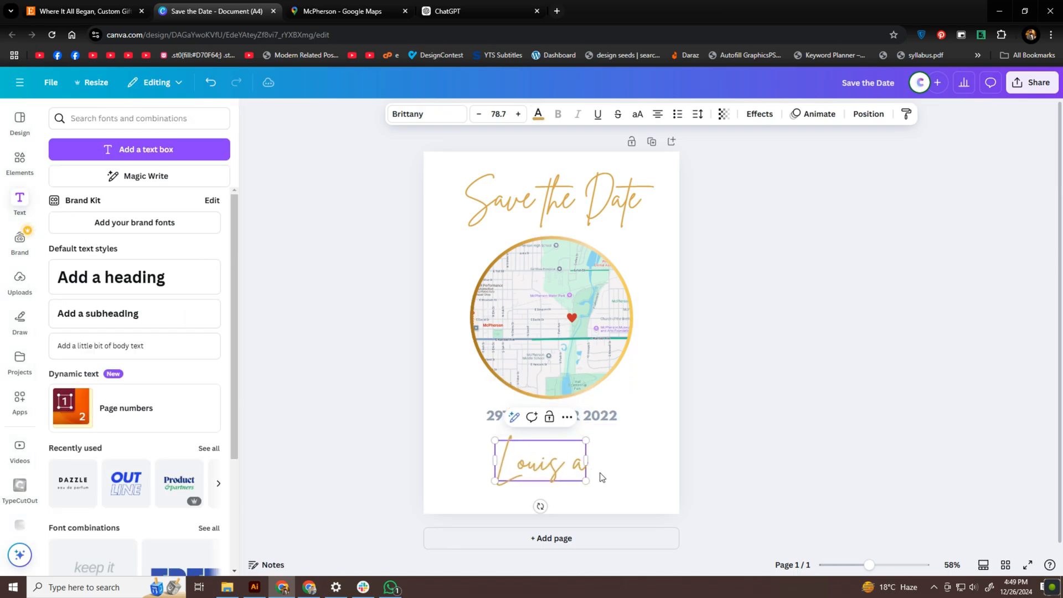
Type 'Louis & Amanda' in gold script, shrink it and centre it under the date
key("BackSpace")
type("& A")
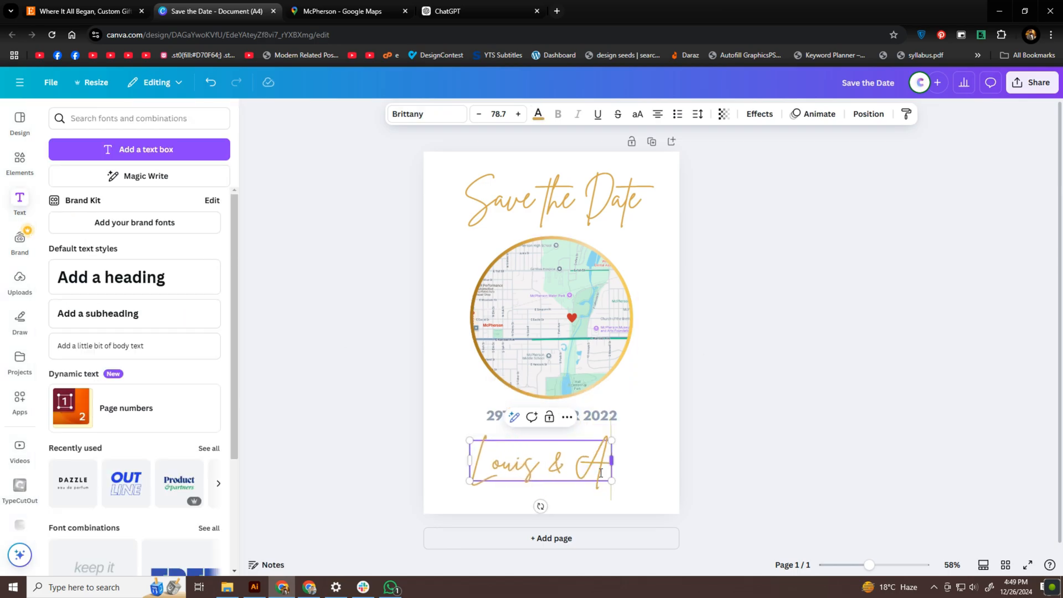
type("mab")
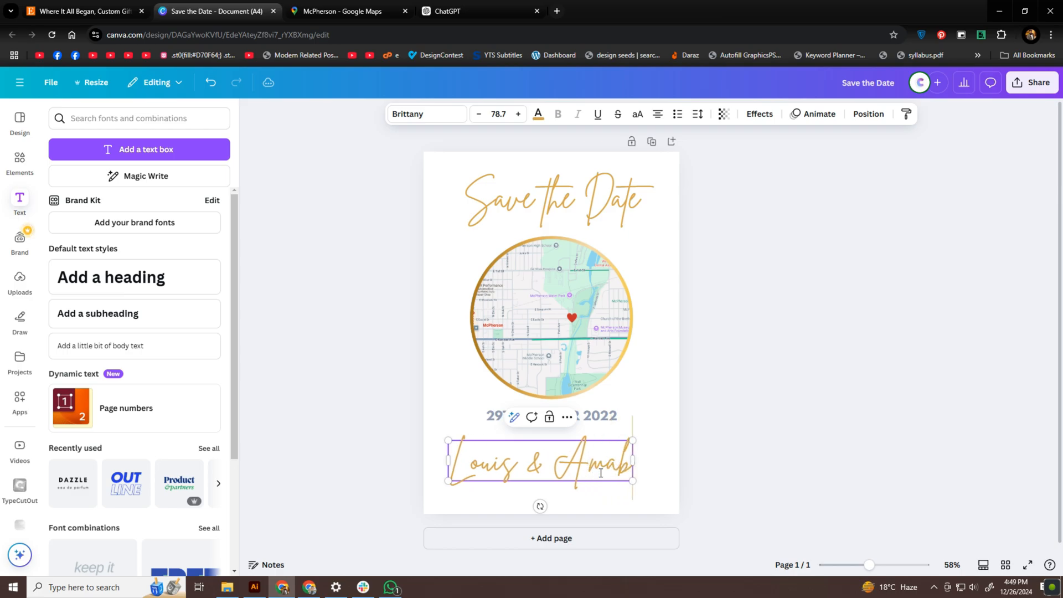
key("BackSpace")
type("nda")
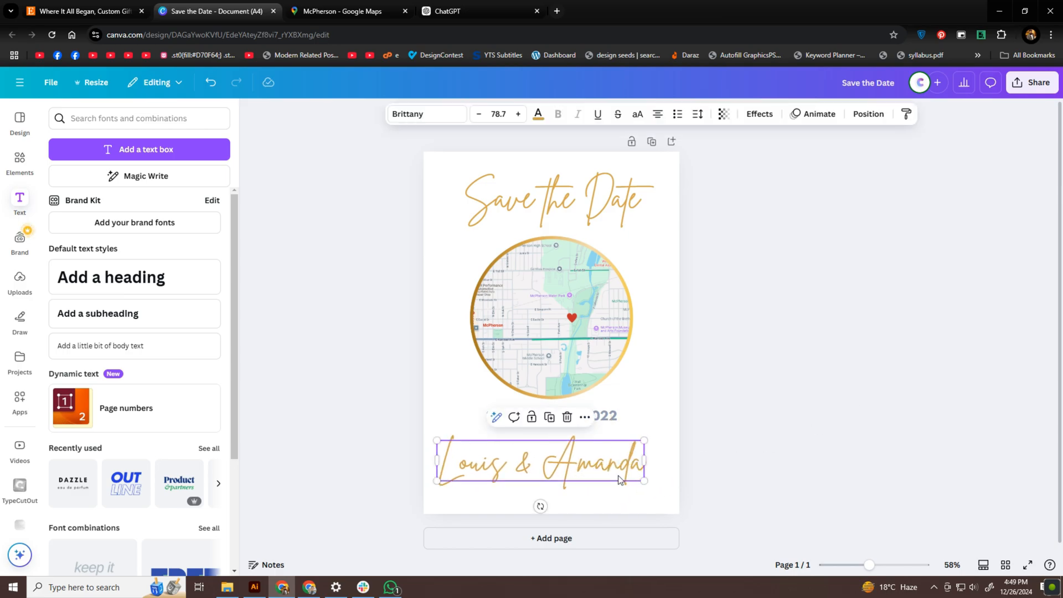
mouse_move(644, 484)
left_mouse_down()
mouse_move(595, 463)
mouse_move(601, 455)
left_mouse_up()
left_click(758, 472)
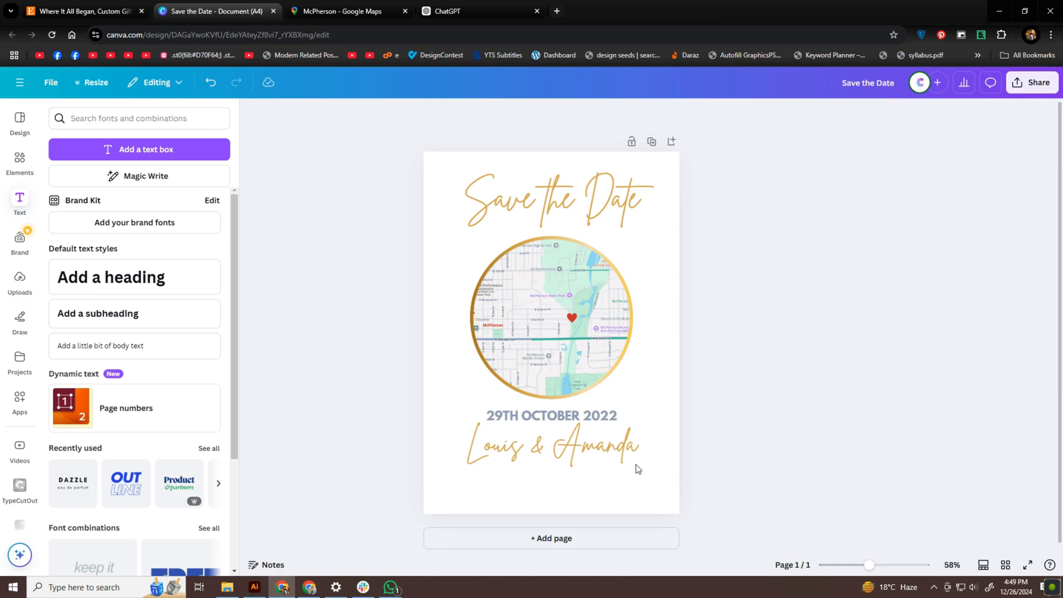
Search Elements for 'gold frame' and add the gold geometric frame, undoing a wrong pick
double_click(80, 119)
type("gold f")
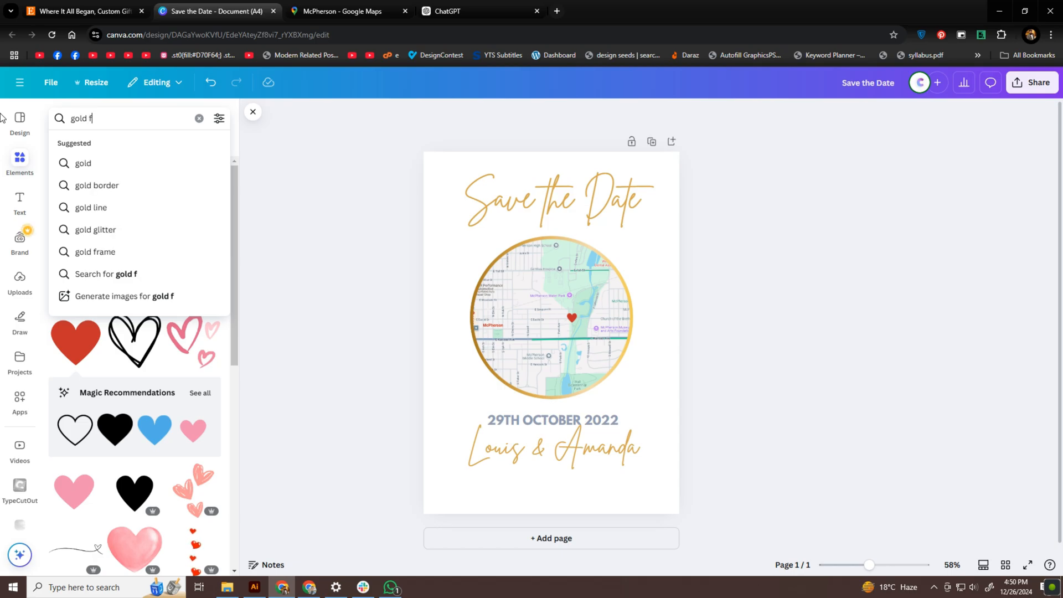
type("rame")
key("Return")
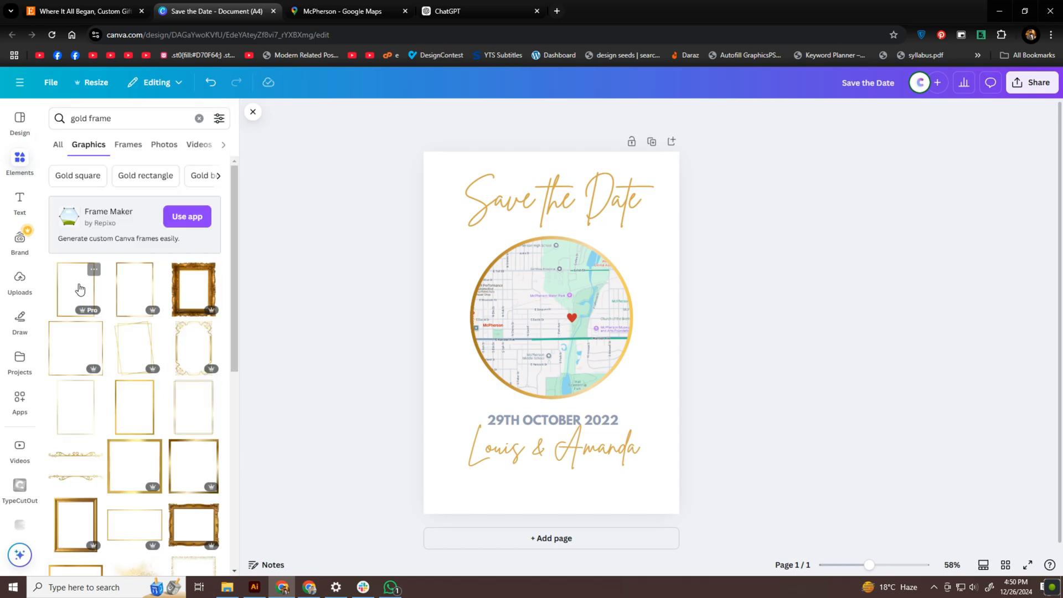
left_click(80, 293)
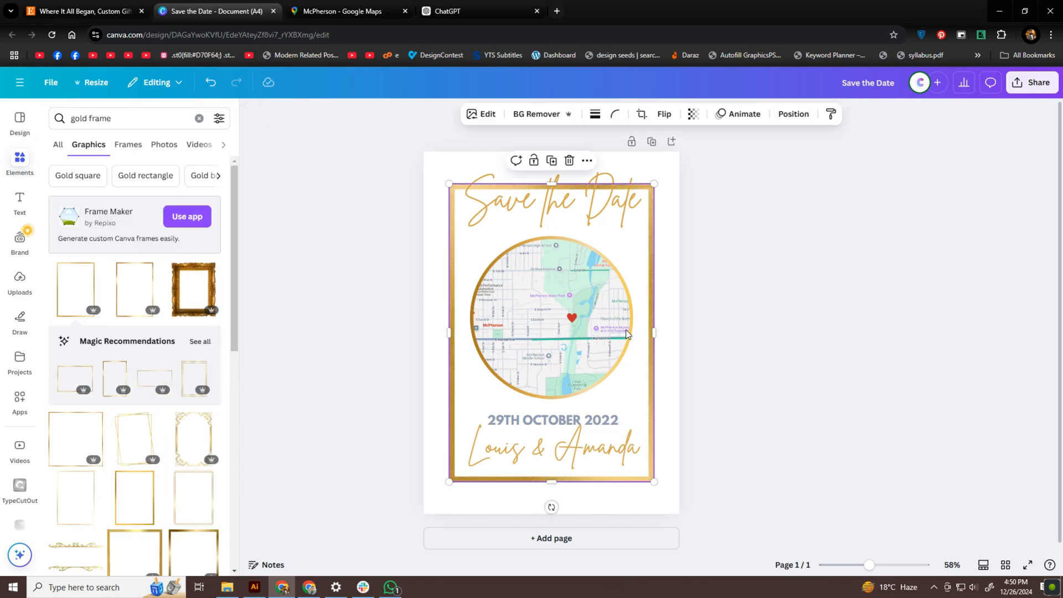
key("ctrl+z")
left_click(124, 433)
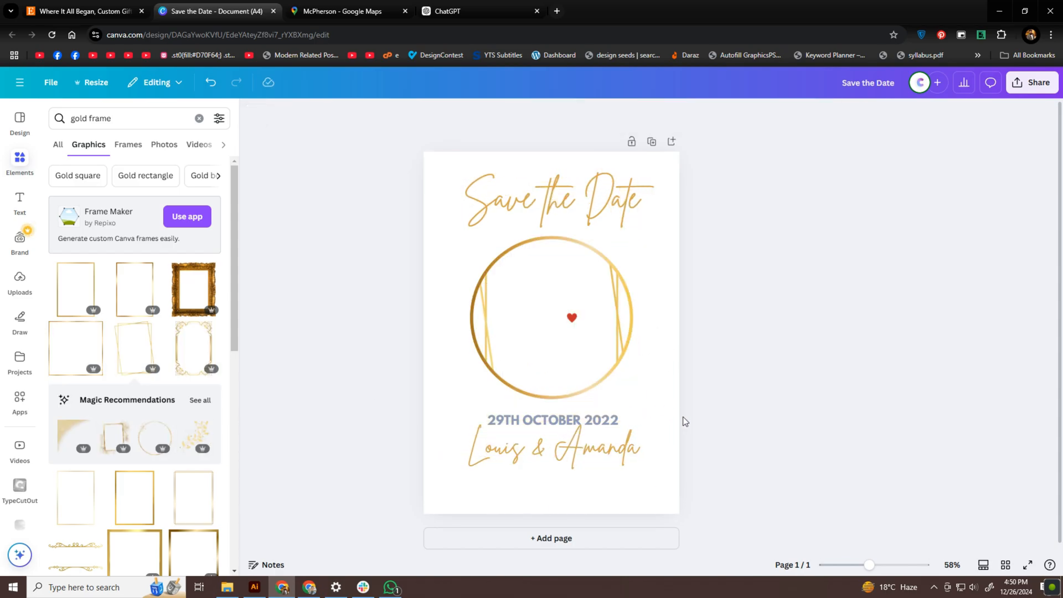
key("ctrl+z")
Enlarge and stretch the gold frame to border the whole page
left_click(652, 414)
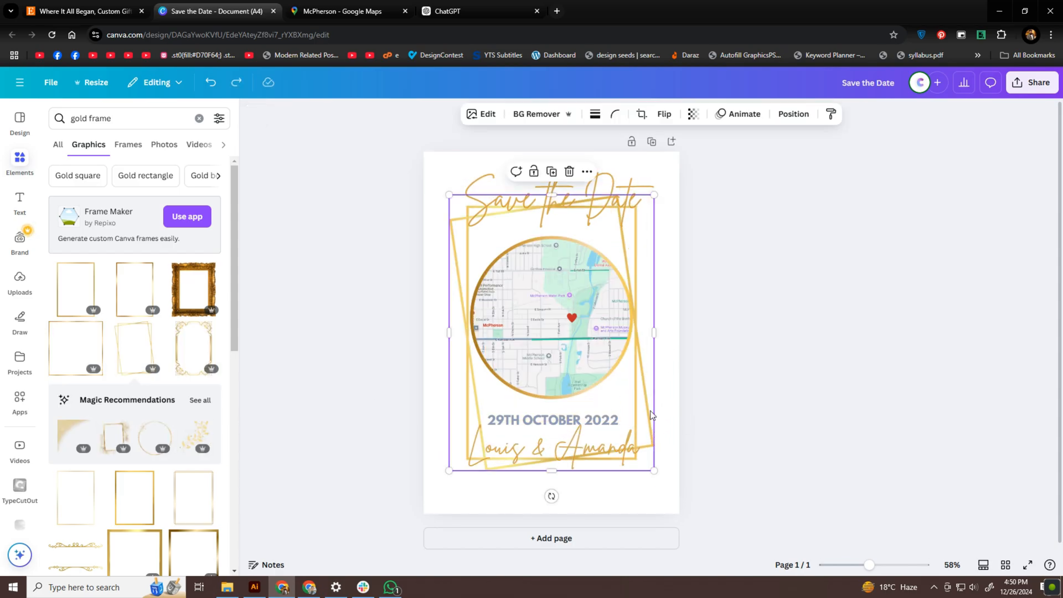
left_click_drag(656, 199, 721, 145)
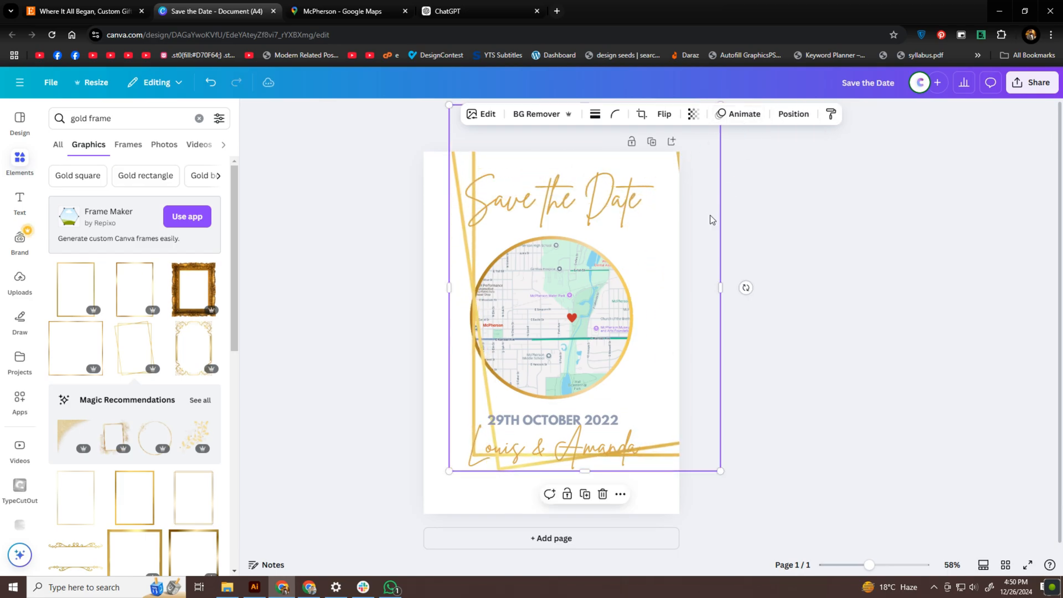
mouse_move(691, 230)
left_mouse_down()
mouse_move(654, 272)
mouse_move(671, 262)
left_mouse_up()
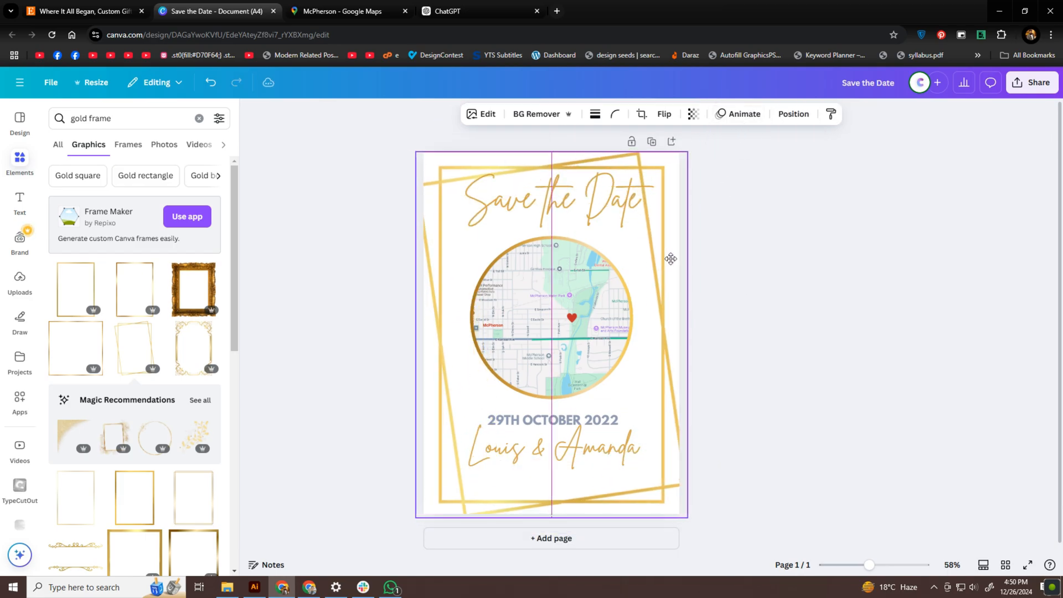
left_click(747, 374)
triple_click(90, 118)
type("go")
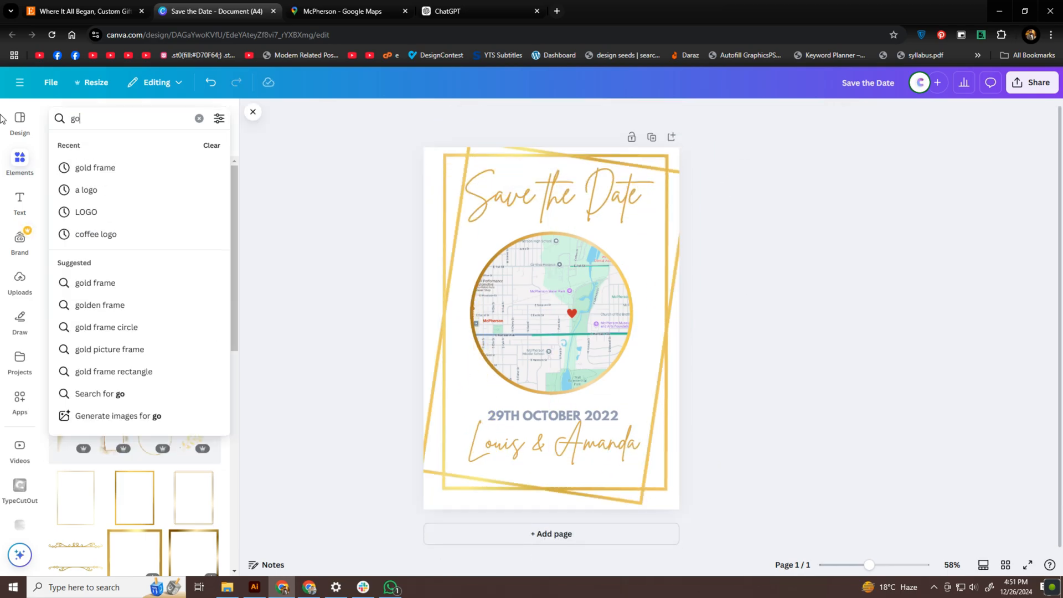
type("ld dust")
Search Elements for 'gold dust' and position a sparkle graphic across the page
key("Return")
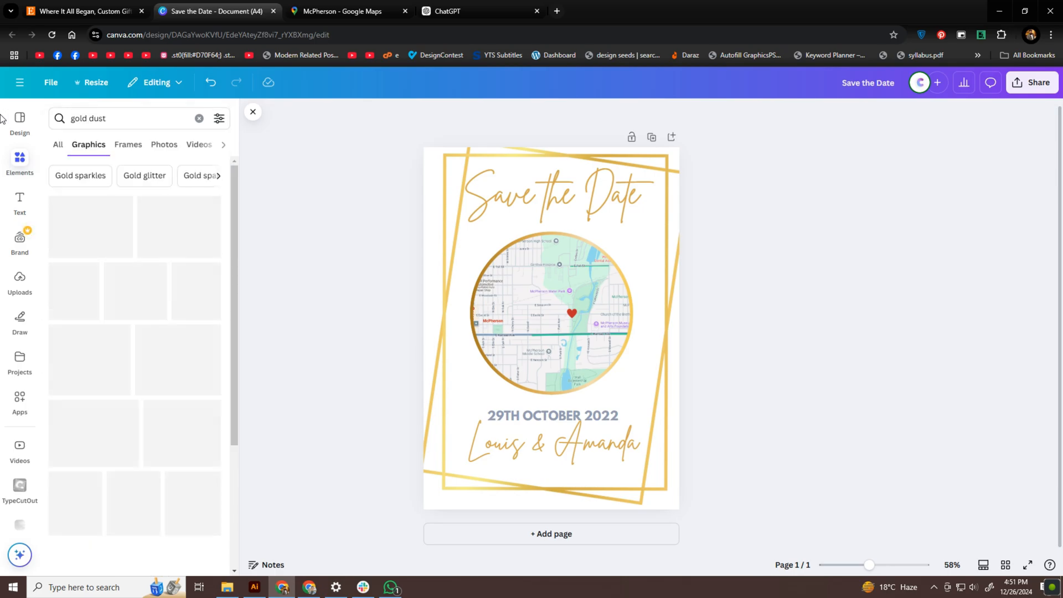
left_click(85, 233)
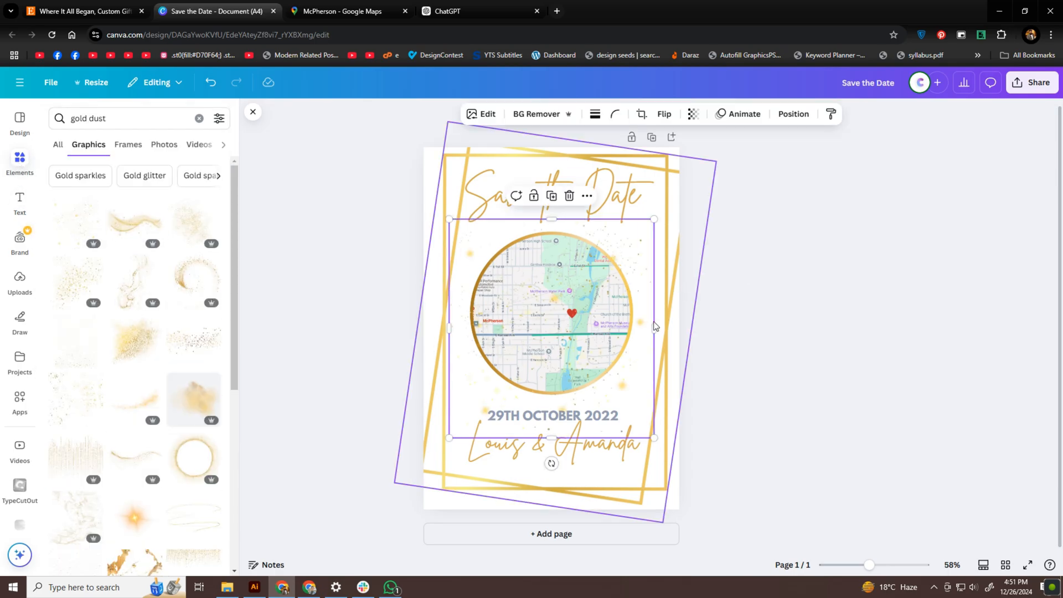
mouse_move(551, 316)
left_mouse_down()
mouse_move(686, 212)
mouse_move(466, 504)
mouse_move(445, 507)
left_mouse_up()
left_click(880, 390)
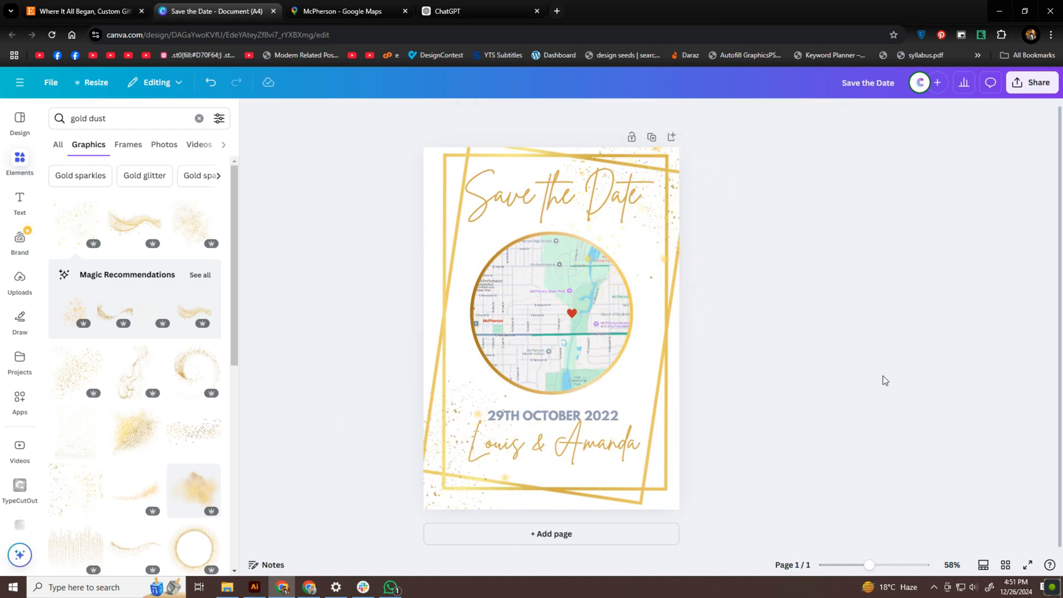